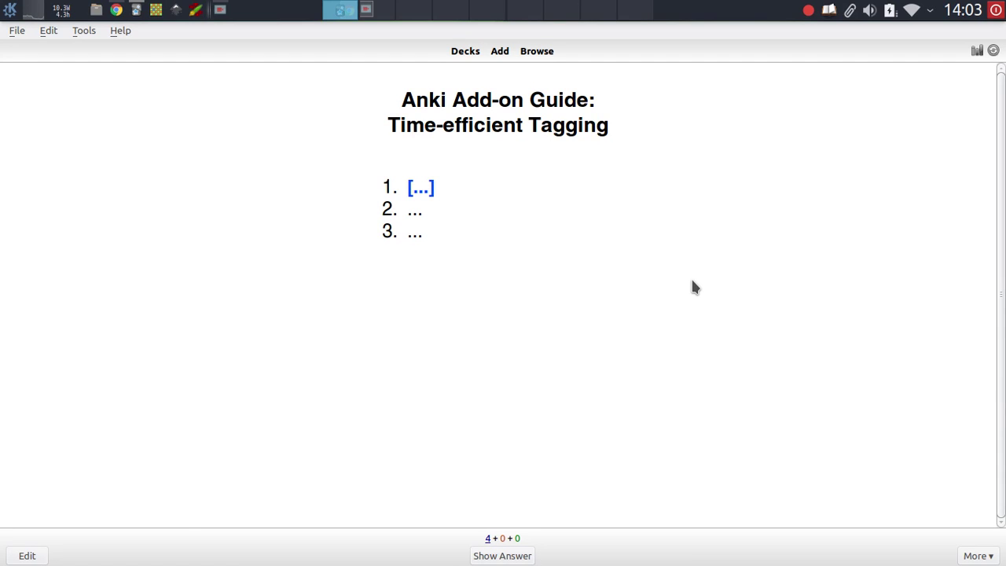
Review the Time-efficient Tagging slide cards, rating the first two Good and revealing the answer of the third
{"action": "key", "text": "space"}
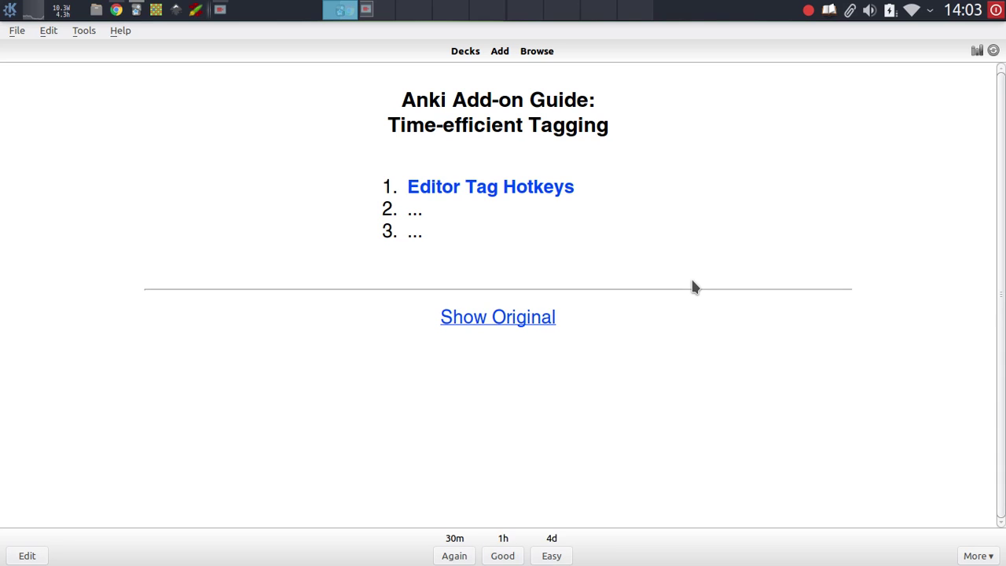
{"action": "key", "text": "space"}
{"action": "key", "text": "space"}
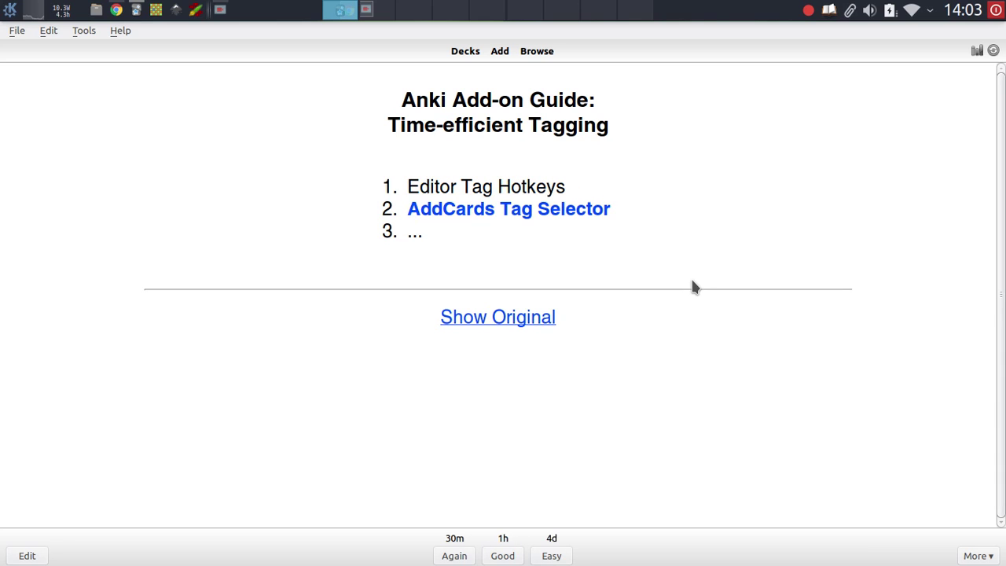
{"action": "key", "text": "space"}
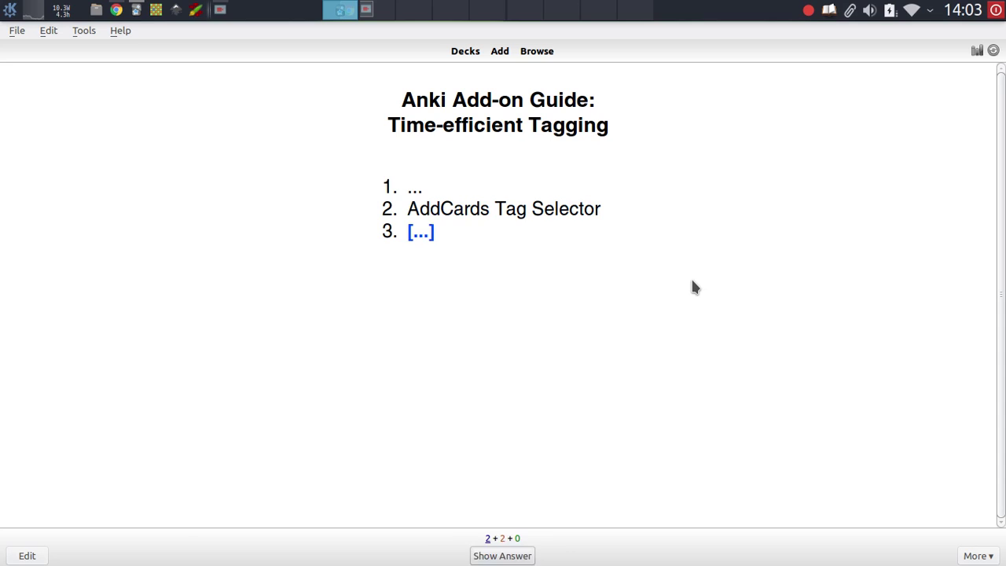
{"action": "key", "text": "space"}
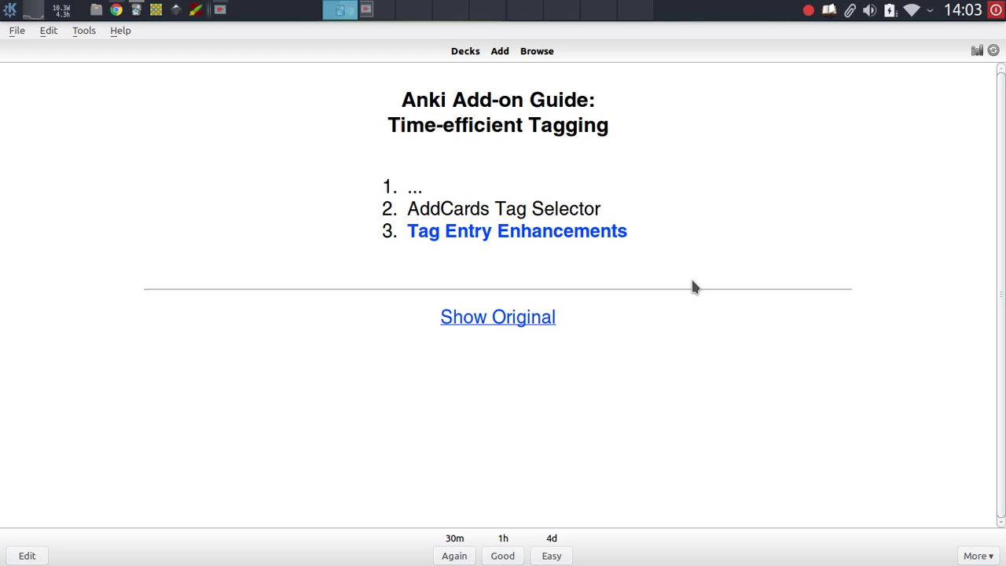
Switch to Chrome to look over the AnkiWeb add-on pages, and return to Anki
{"action": "key", "text": "alt+Tab"}
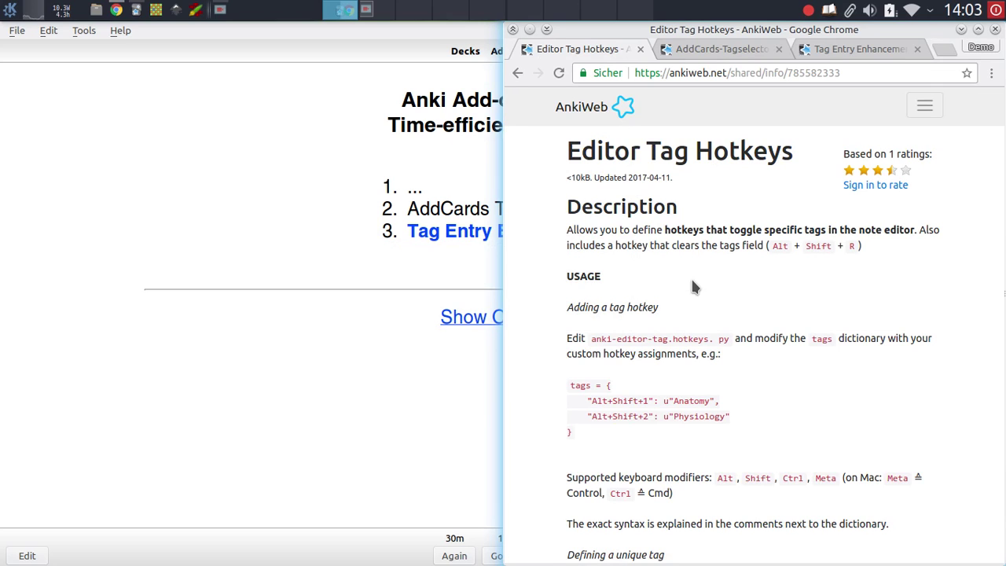
{"action": "key", "text": "ctrl+Tab"}
{"action": "key", "text": "ctrl+Tab"}
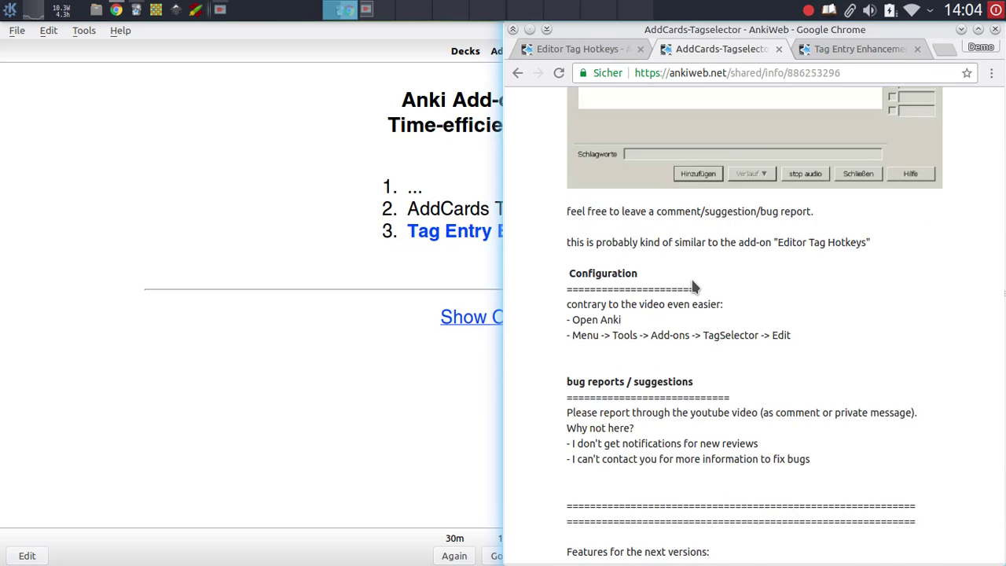
{"action": "key", "text": "ctrl+shift+Tab"}
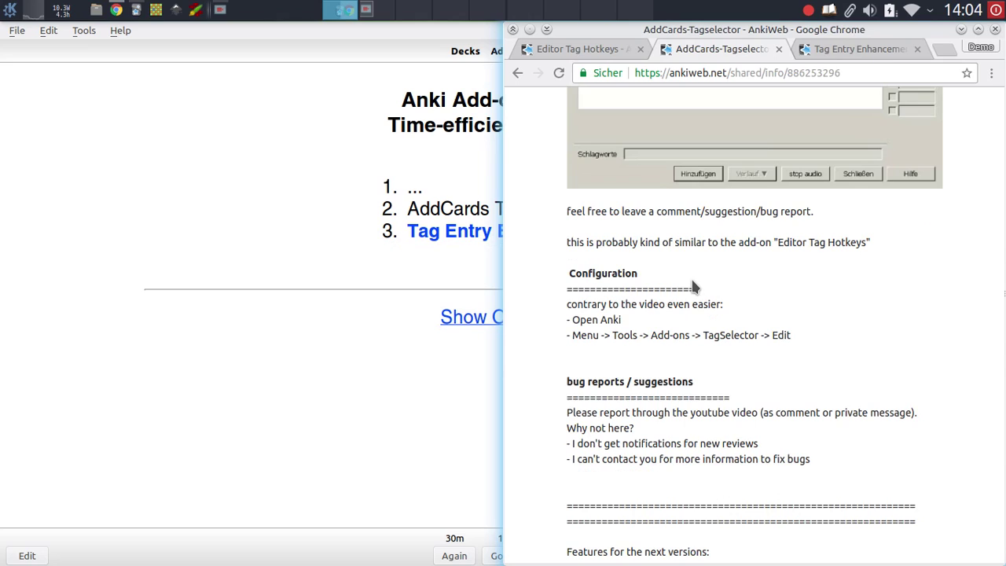
{"action": "key", "text": "alt+Tab"}
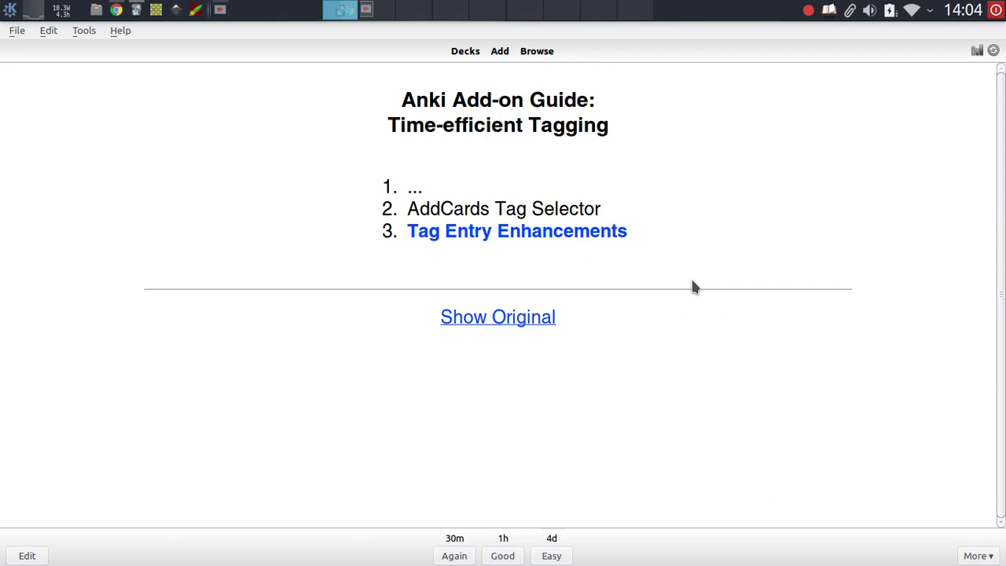
Go back to the deck list, open the window for adding a note, and show the Editor Tag Hotkeys page in Chrome
{"action": "key", "text": "d"}
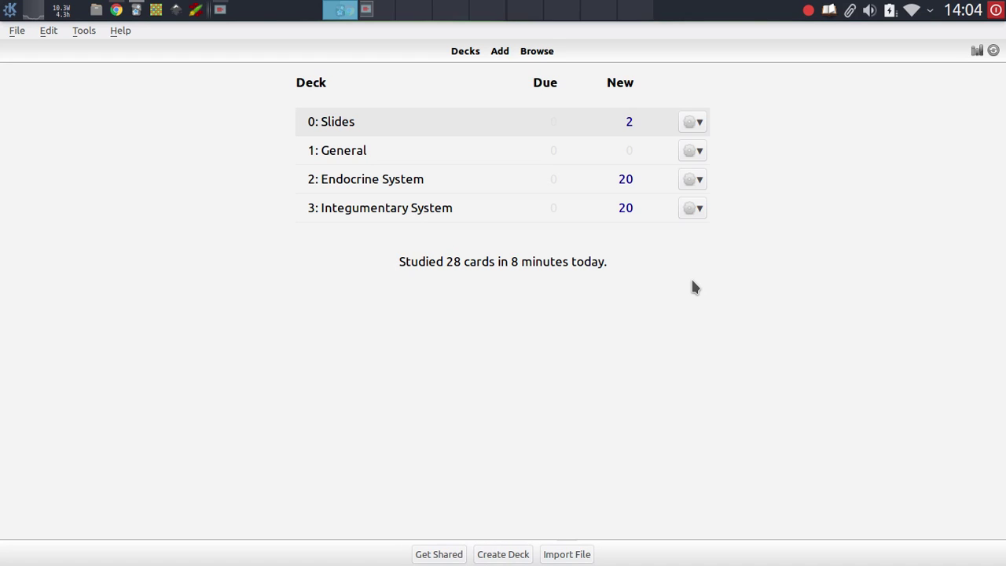
{"action": "key", "text": "a"}
{"action": "key", "text": "alt+Tab"}
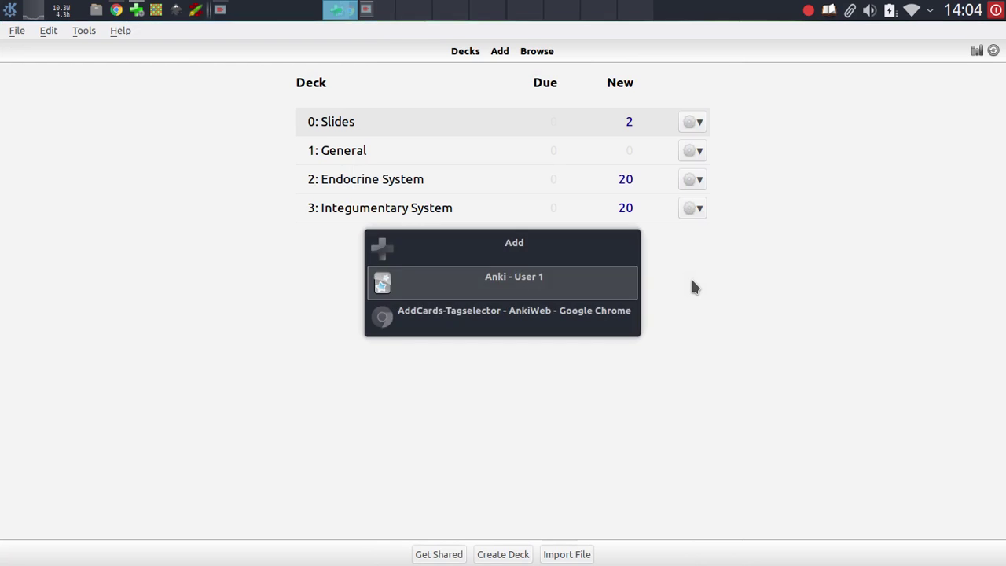
{"action": "key", "text": "alt+Tab"}
{"action": "key", "text": "alt+Tab"}
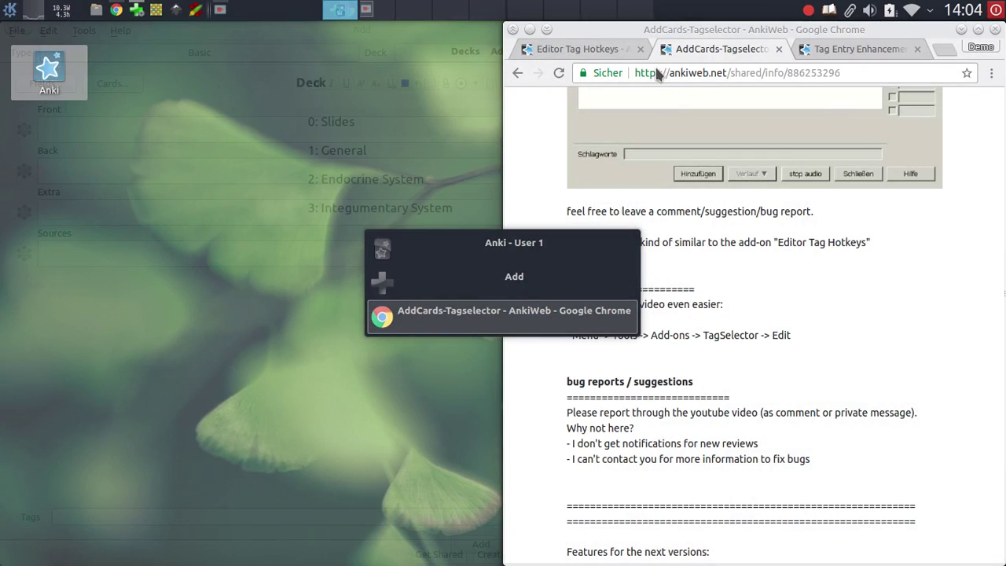
{"action": "left_click", "coordinate": [588, 51]}
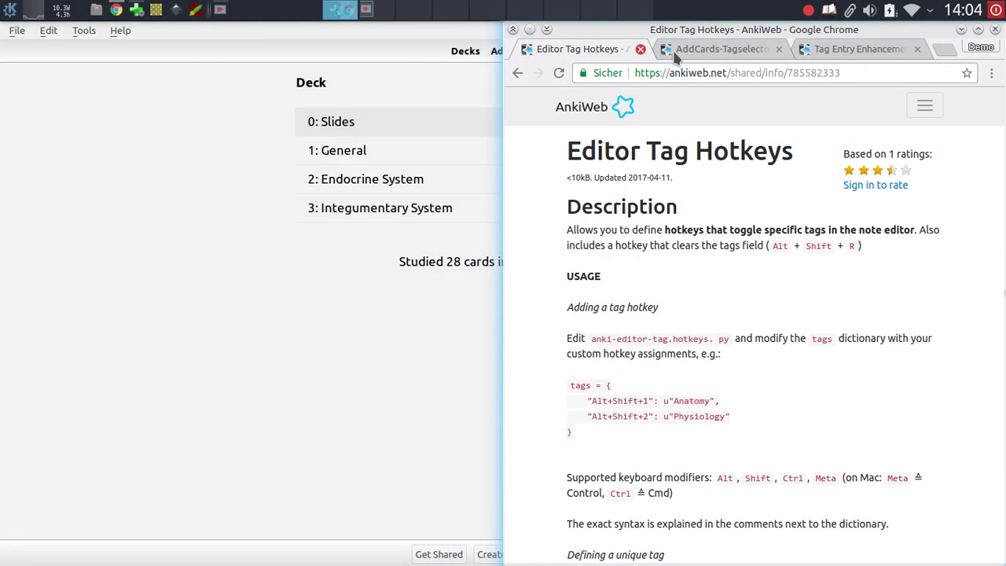
Bring up Anki's Add window side by side with the Editor Tag Hotkeys page in Chrome
{"action": "key", "text": "alt+Tab"}
{"action": "key", "text": "alt+Tab"}
{"action": "key", "text": "alt+Tab"}
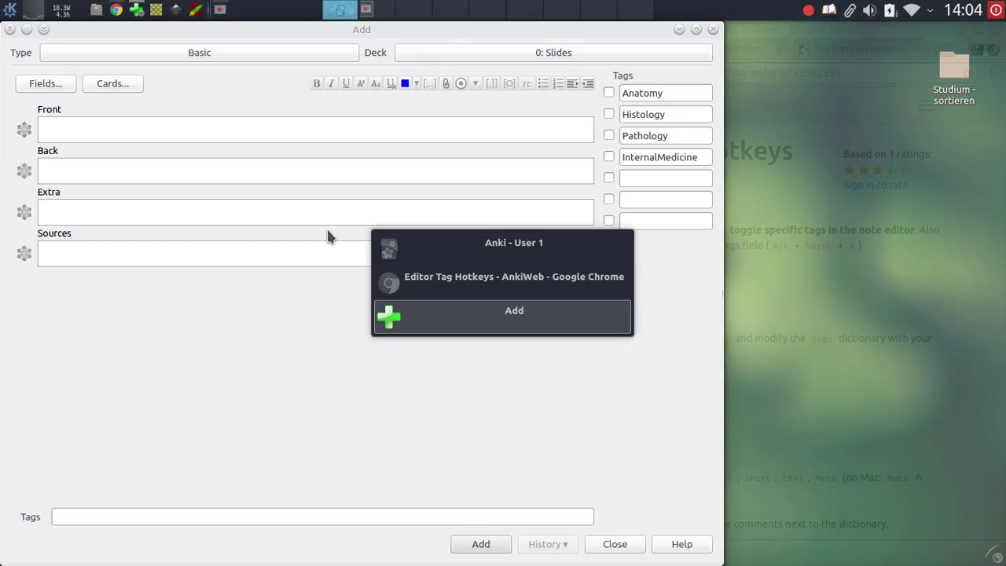
{"action": "key", "text": "alt+Tab"}
{"action": "key", "text": "alt+Tab"}
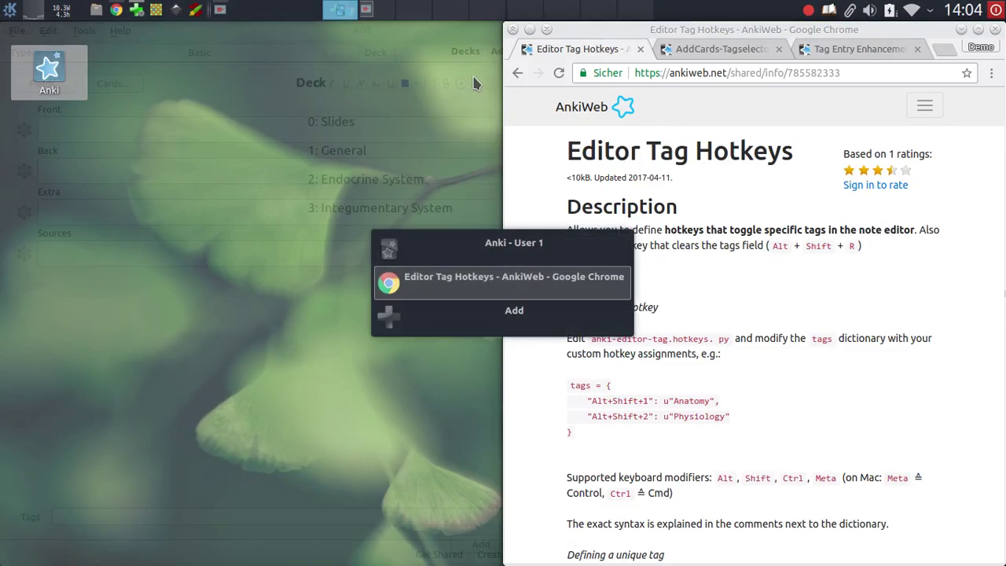
{"action": "key", "text": "alt+Tab"}
{"action": "key", "text": "alt+Tab"}
{"action": "key", "text": "alt+Tab"}
{"action": "key", "text": "alt+Tab"}
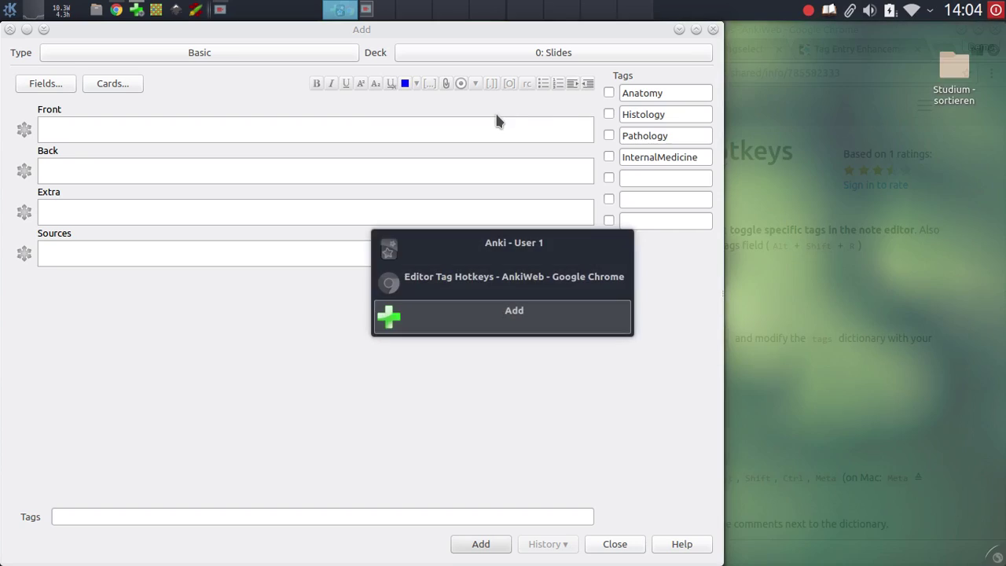
{"action": "key", "text": "alt+Tab"}
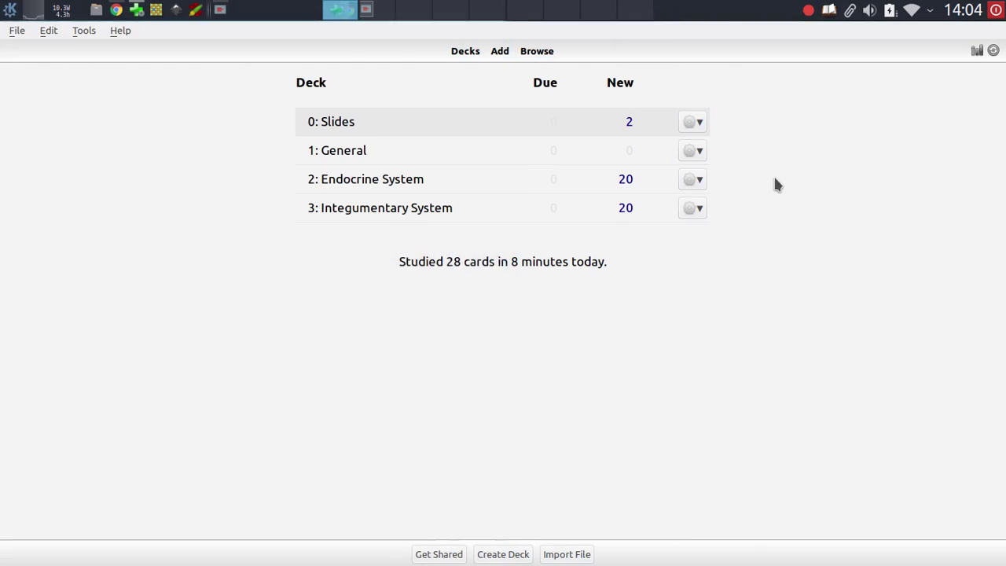
{"action": "key", "text": "alt+Tab"}
{"action": "key", "text": "alt+Tab"}
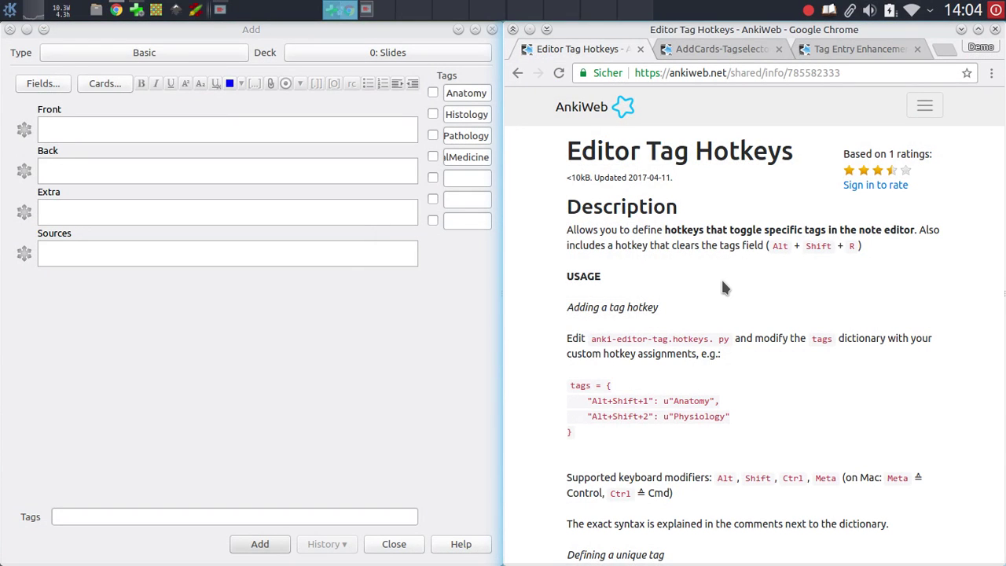
Tag the new note with Anatomy and physiology using the add-on's hotkeys, toggling Anatomy off and on again
{"action": "scroll", "coordinate": [722, 285], "scroll_direction": "down", "scroll_amount": 2}
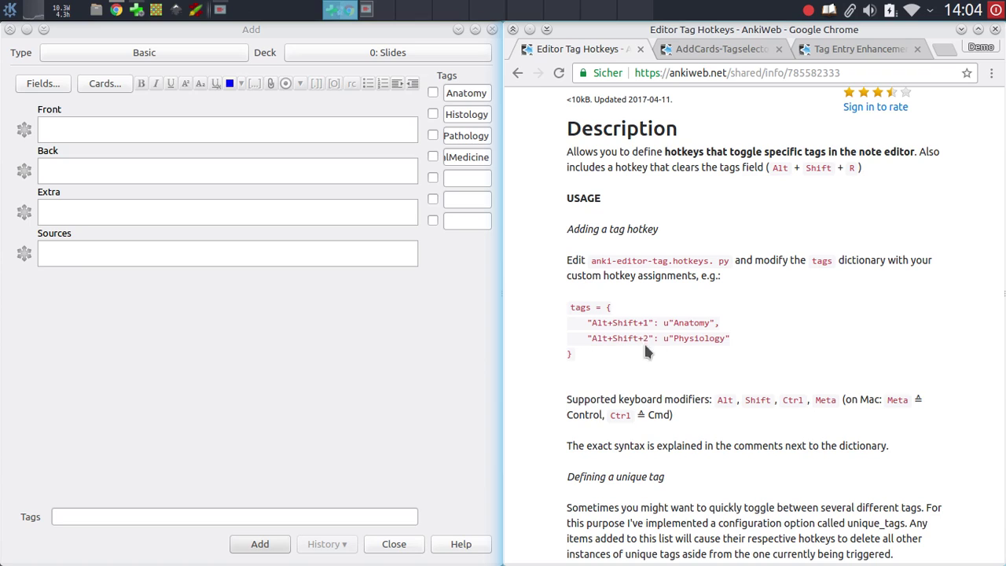
{"action": "left_click", "coordinate": [198, 128]}
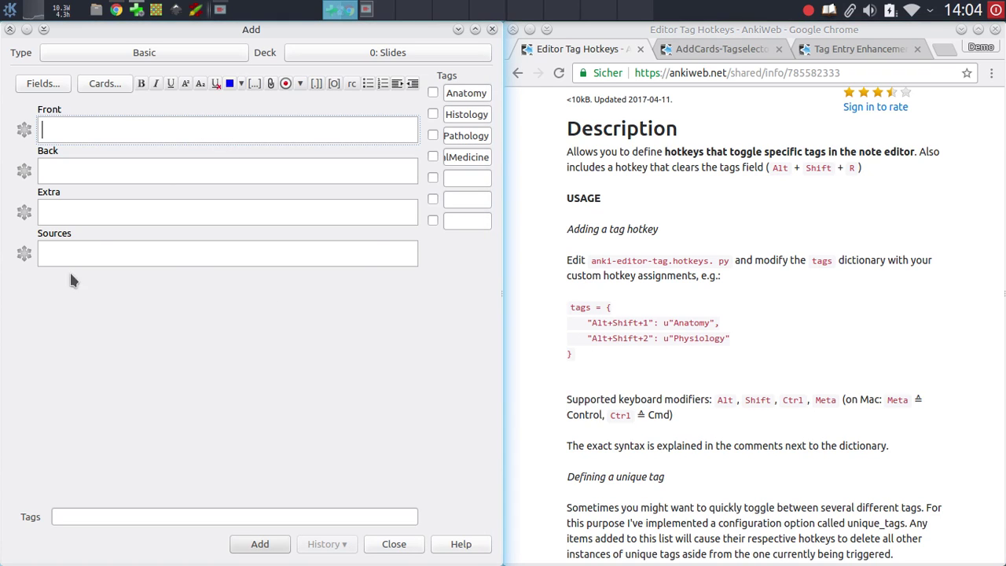
{"action": "key", "text": "alt+shift+1"}
{"action": "key", "text": "alt+shift+2"}
{"action": "key", "text": "alt+shift+1"}
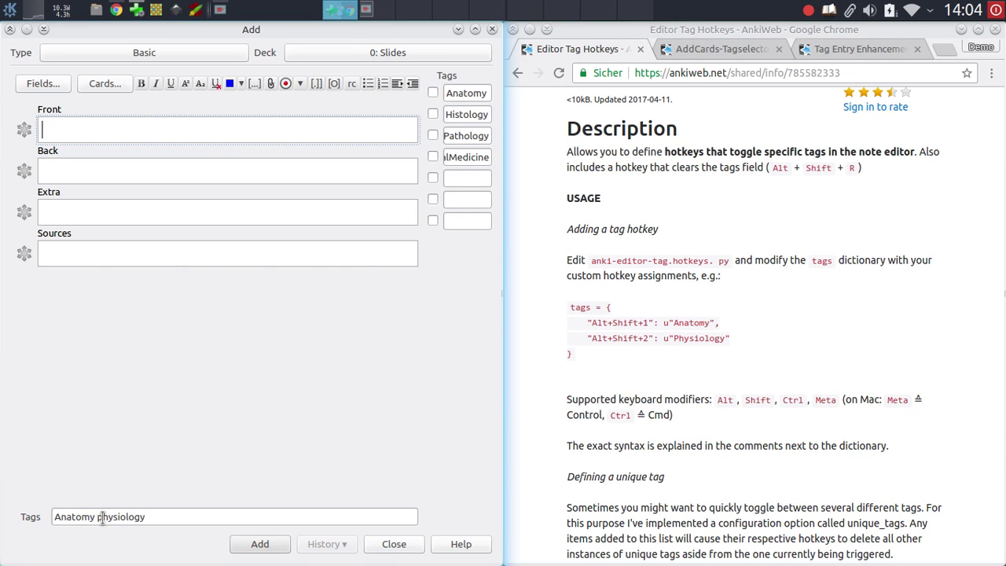
{"action": "key", "text": "alt+shift+1"}
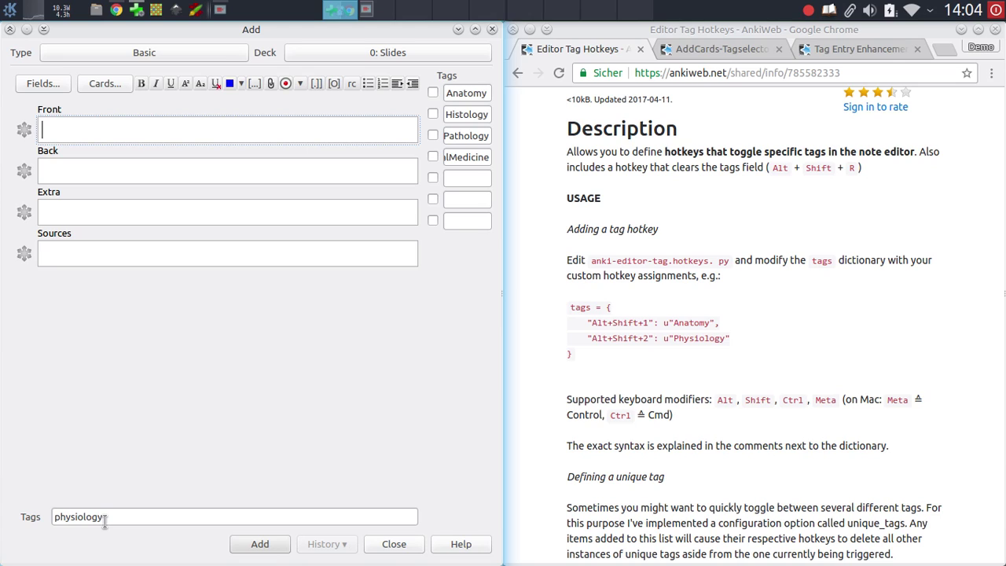
{"action": "key", "text": "alt+shift+1"}
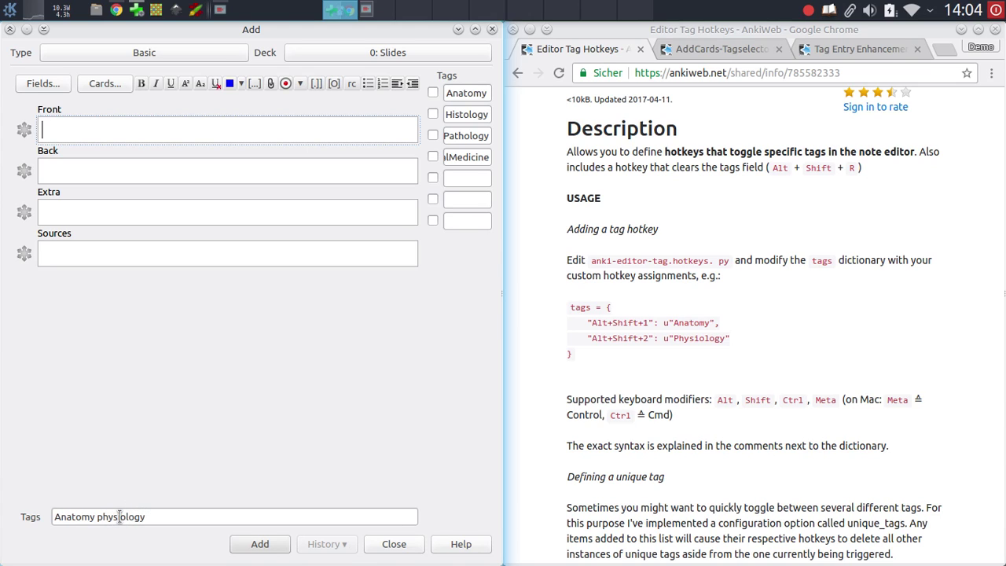
Try entering another tag beginning with A by hand in the note's Tags field
{"action": "left_click", "coordinate": [169, 512]}
{"action": "type", "text": "A"}
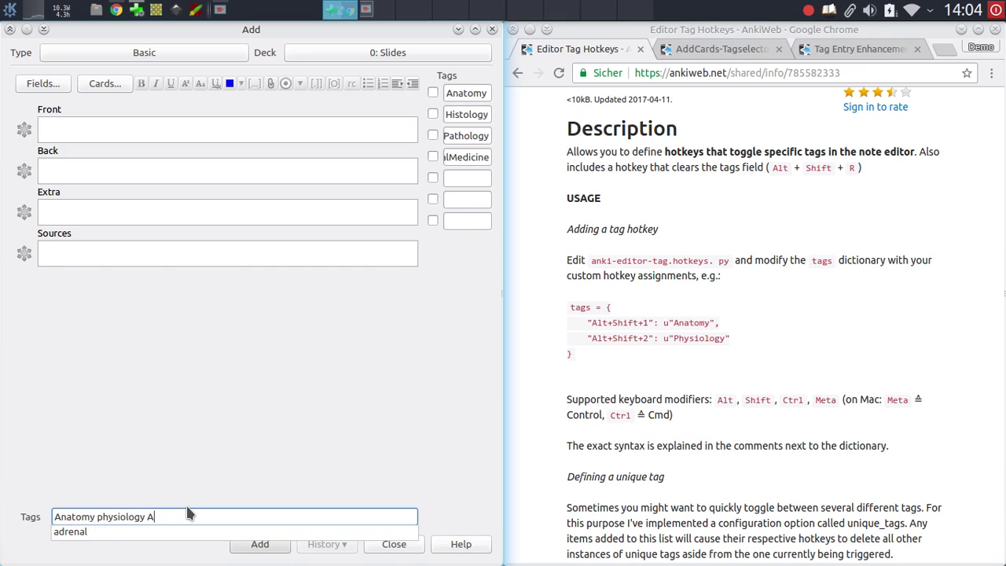
{"action": "key", "text": "BackSpace"}
{"action": "key", "text": "BackSpace"}
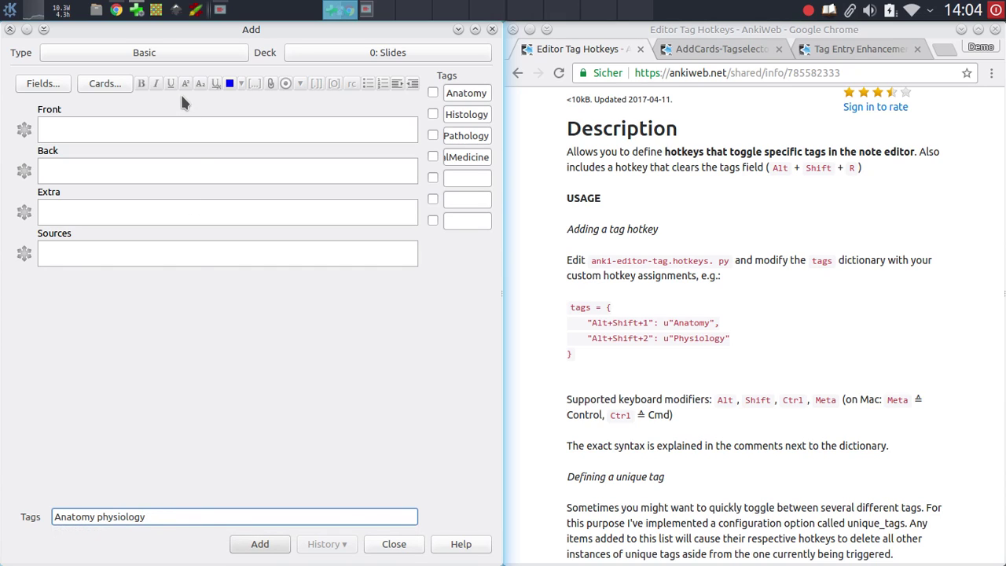
Consult the unique tag instructions, toggle the lecture-a and lecture-b tags on the new note by hotkey, and close the Add window
{"action": "left_click", "coordinate": [166, 127]}
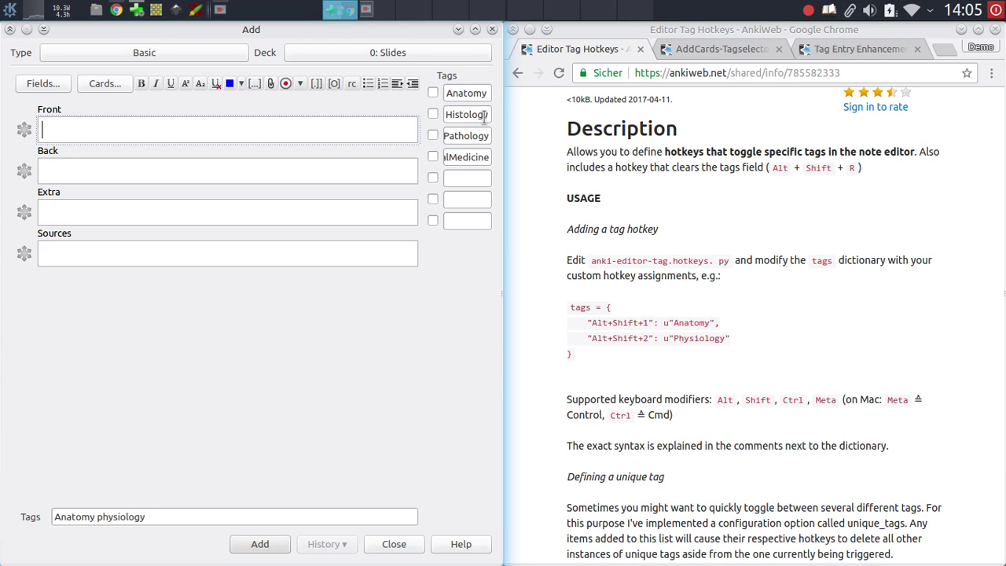
{"action": "scroll", "coordinate": [661, 314], "scroll_direction": "down", "scroll_amount": 5}
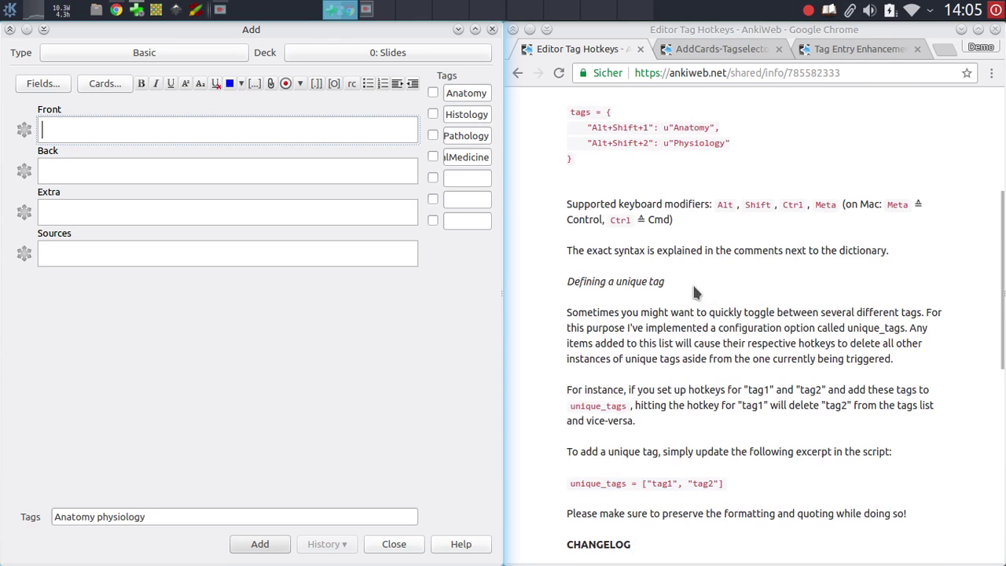
{"action": "scroll", "coordinate": [668, 450], "scroll_direction": "down", "scroll_amount": 2}
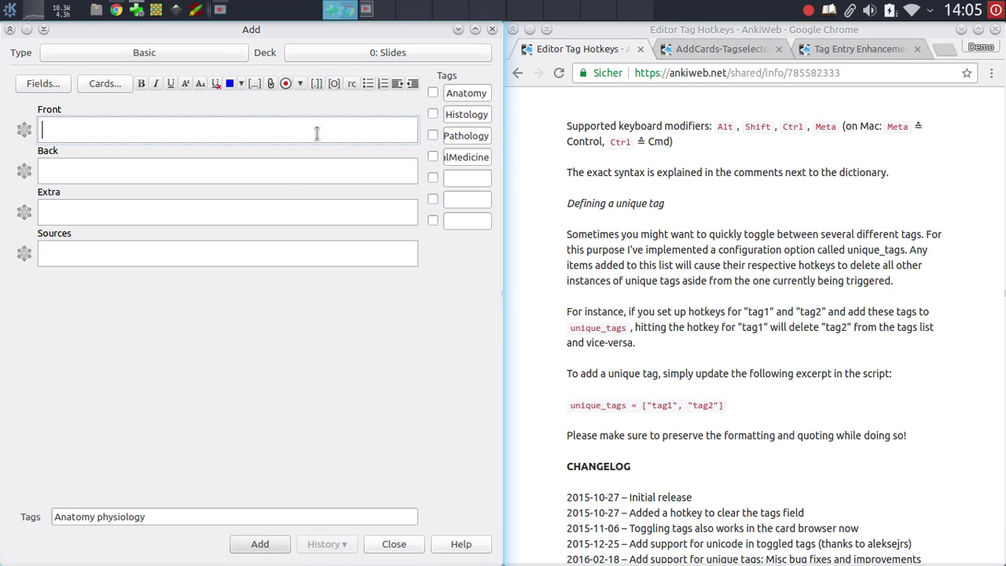
{"action": "key", "text": "ctrl+alt+1"}
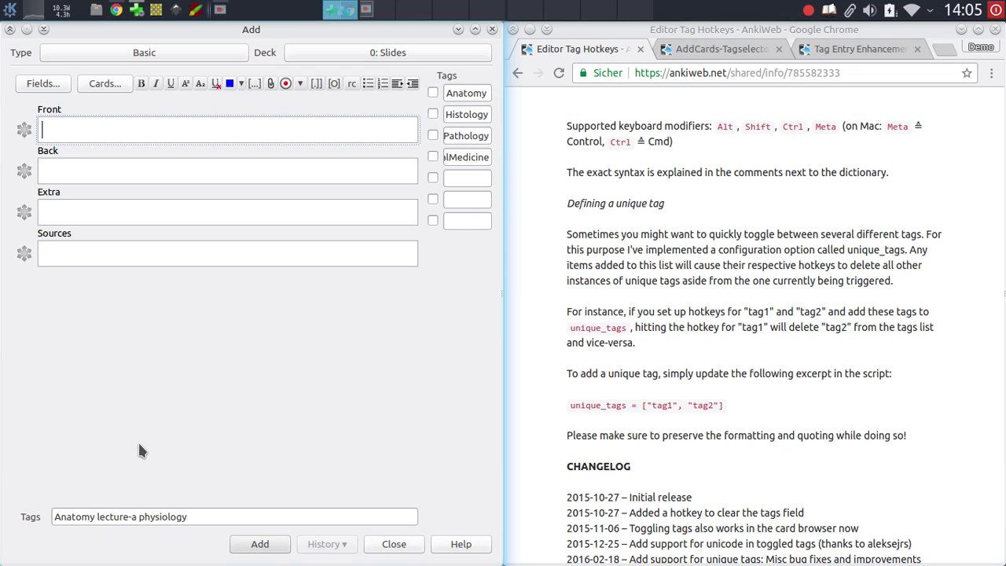
{"action": "key", "text": "ctrl+alt+2"}
{"action": "key", "text": "ctrl+shift+a"}
{"action": "key", "text": "ctrl+shift+a"}
{"action": "key", "text": "ctrl+shift+a"}
{"action": "key", "text": "ctrl+shift+b"}
{"action": "key", "text": "ctrl+shift+a"}
{"action": "key", "text": "ctrl+shift+b"}
{"action": "key", "text": "Escape"}
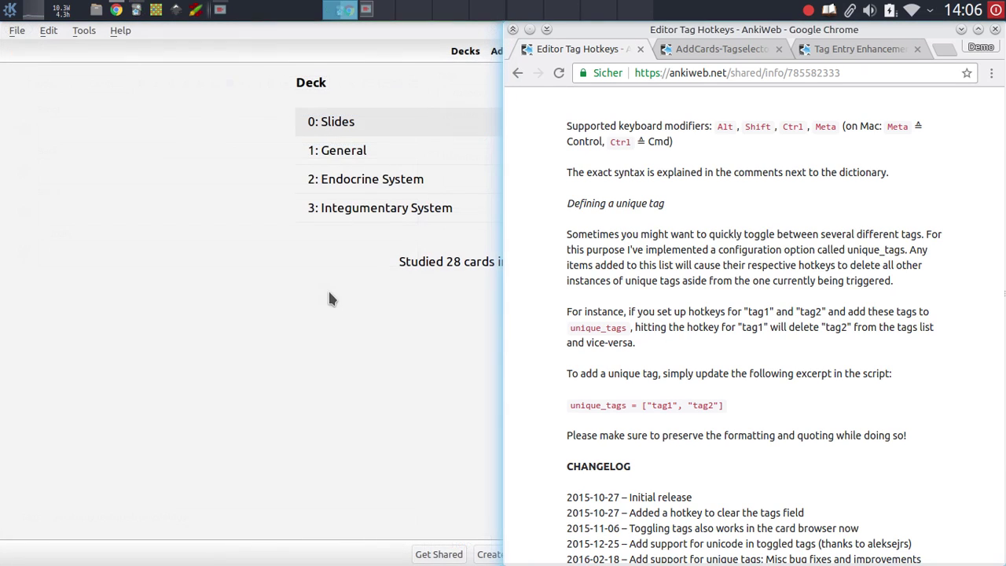
Open the anki-editor-tag-hotkeys add-on script for editing and examine its tags dictionary and unique_tags list
{"action": "left_click", "coordinate": [145, 75]}
{"action": "left_click", "coordinate": [83, 30]}
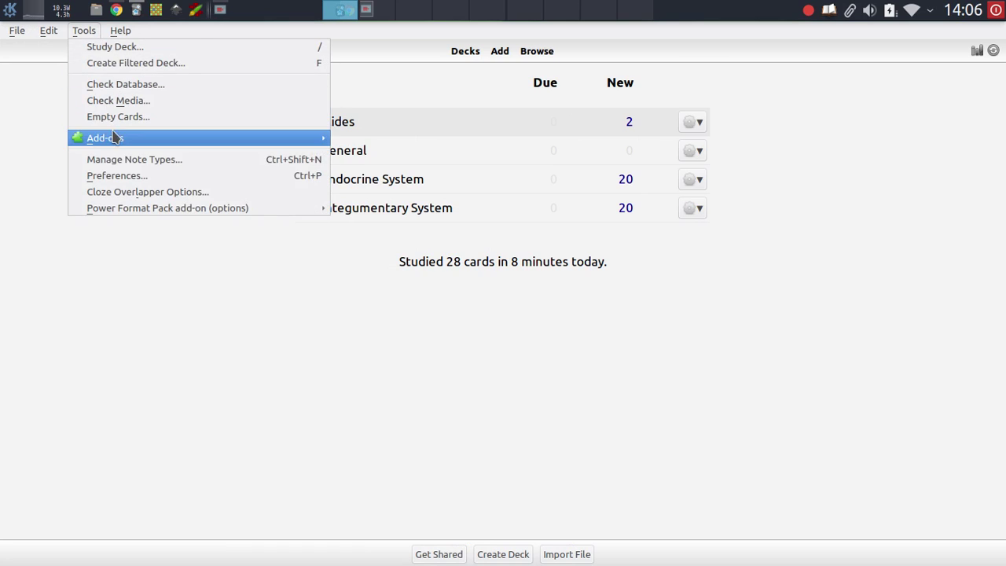
{"action": "mouse_move", "coordinate": [113, 137]}
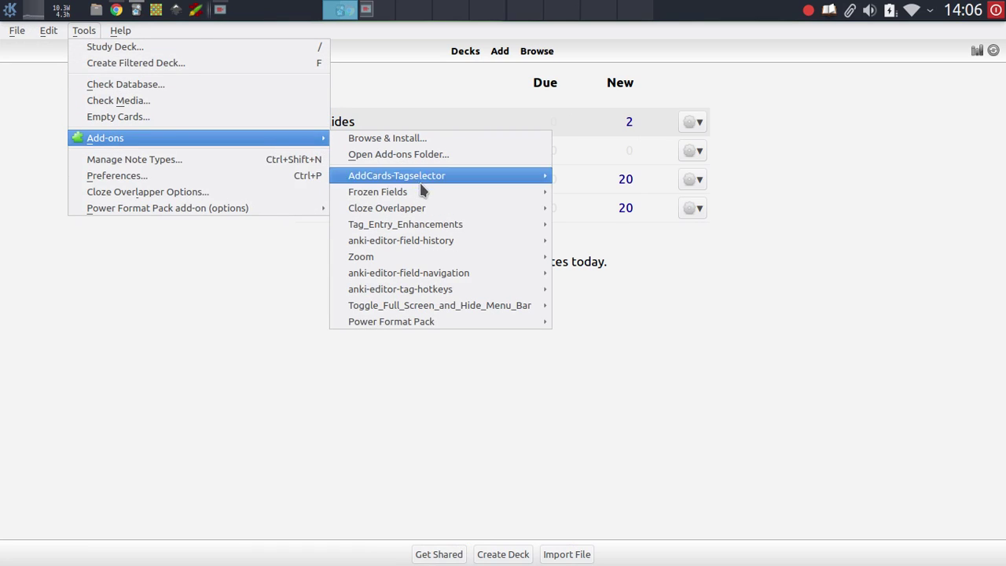
{"action": "mouse_move", "coordinate": [440, 196]}
{"action": "mouse_move", "coordinate": [512, 290]}
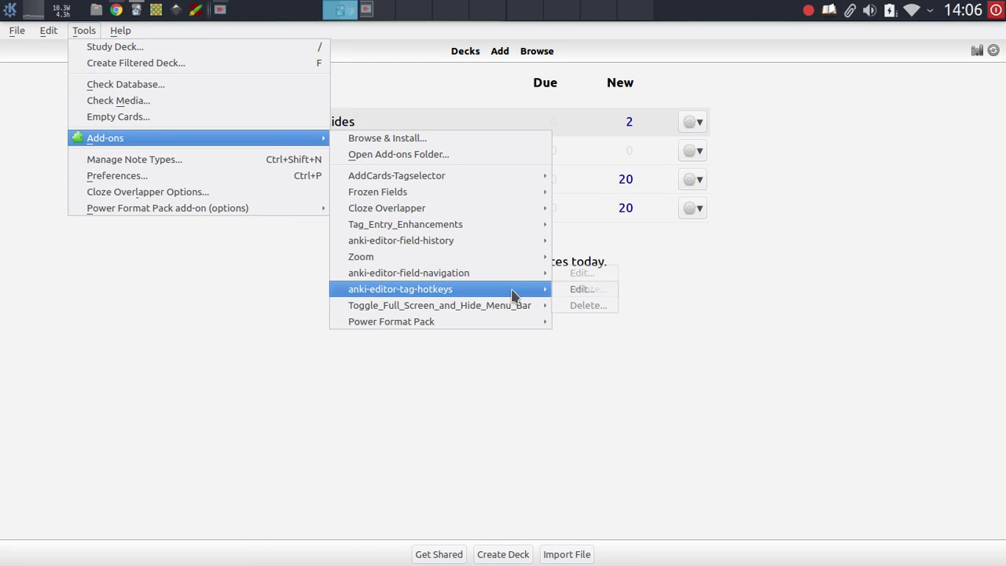
{"action": "left_click", "coordinate": [582, 289]}
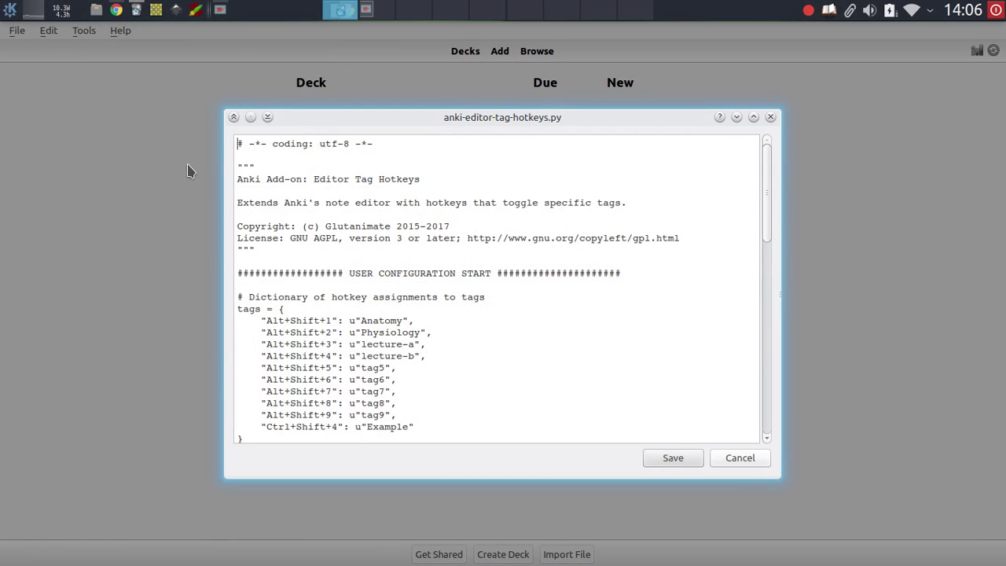
{"action": "scroll", "coordinate": [385, 275], "scroll_direction": "down", "scroll_amount": 3}
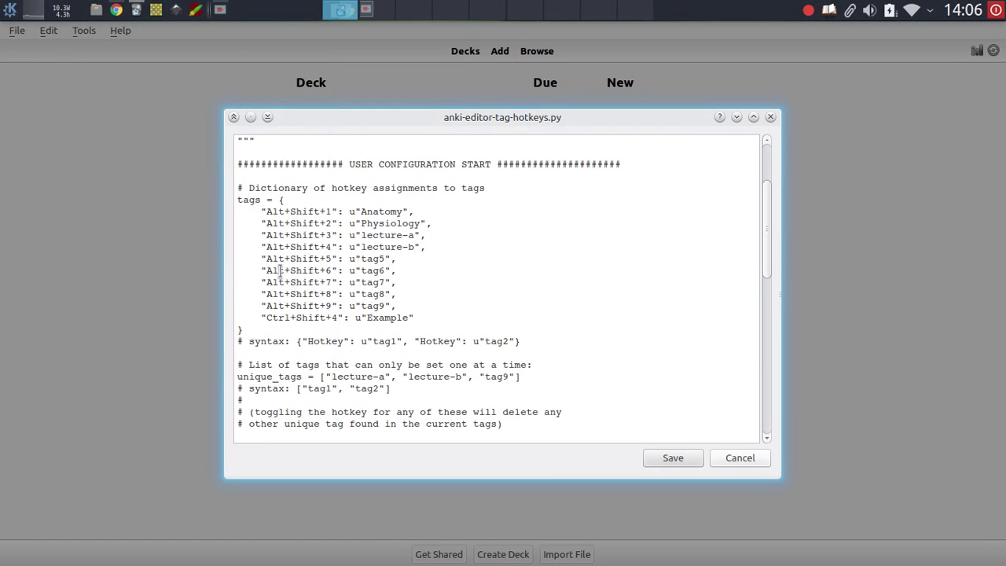
{"action": "scroll", "coordinate": [420, 275], "scroll_direction": "down", "scroll_amount": 2}
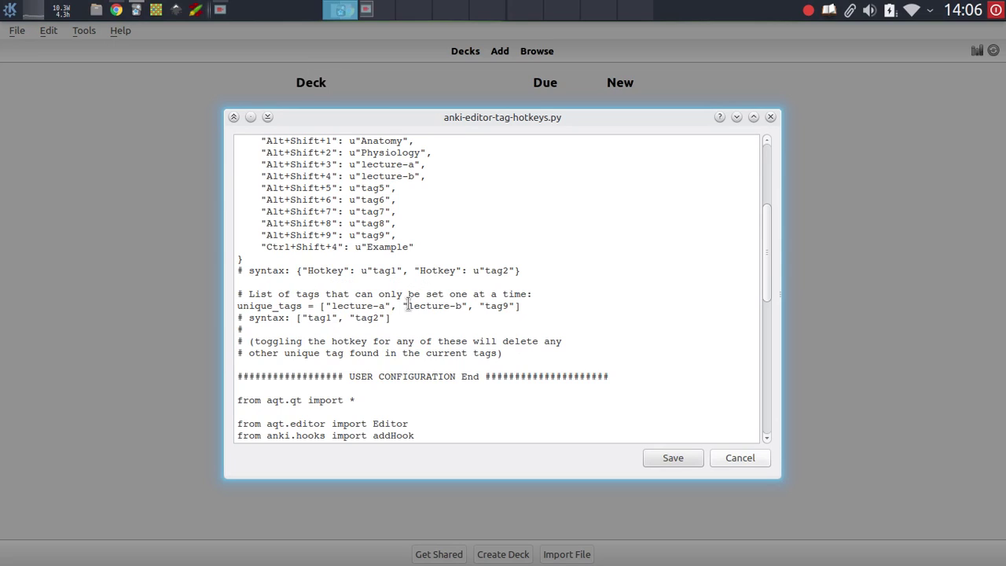
Examine the hotkey and tag entries of the script's tags dictionary against the AnkiWeb usage example in the browser, and close the script without saving
{"action": "scroll", "coordinate": [398, 343], "scroll_direction": "up", "scroll_amount": 3}
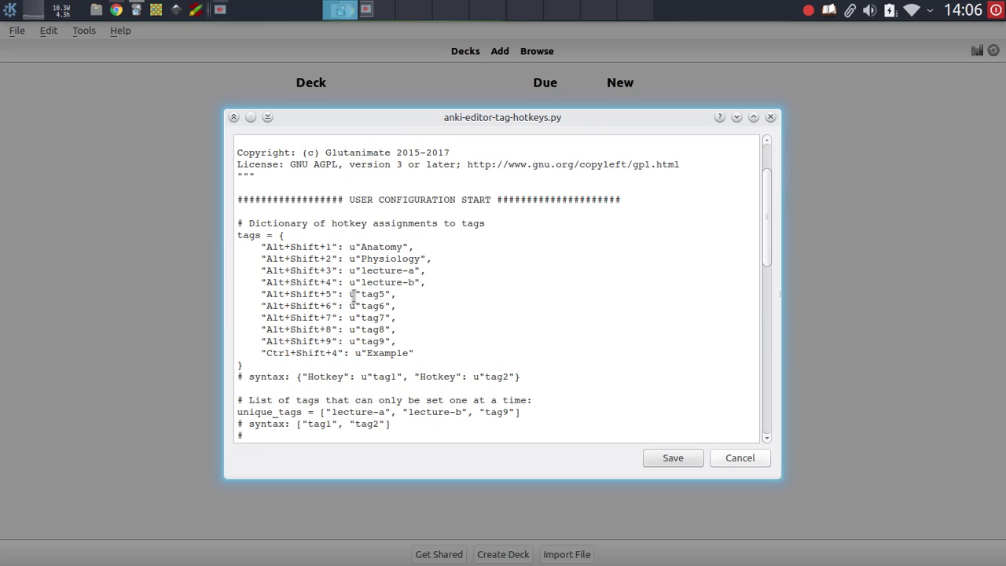
{"action": "key", "text": "alt+Tab"}
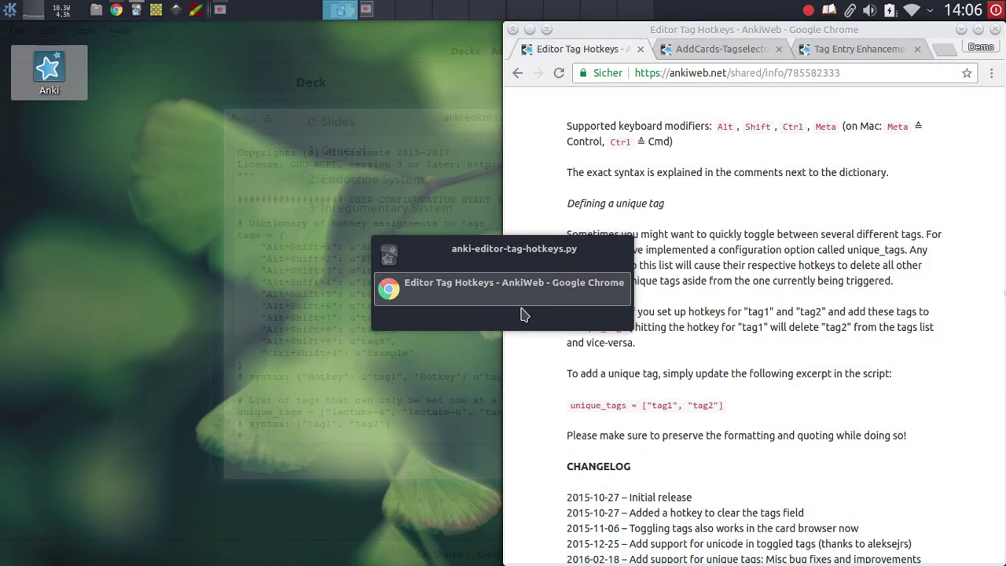
{"action": "scroll", "coordinate": [727, 256], "scroll_direction": "up", "scroll_amount": 5}
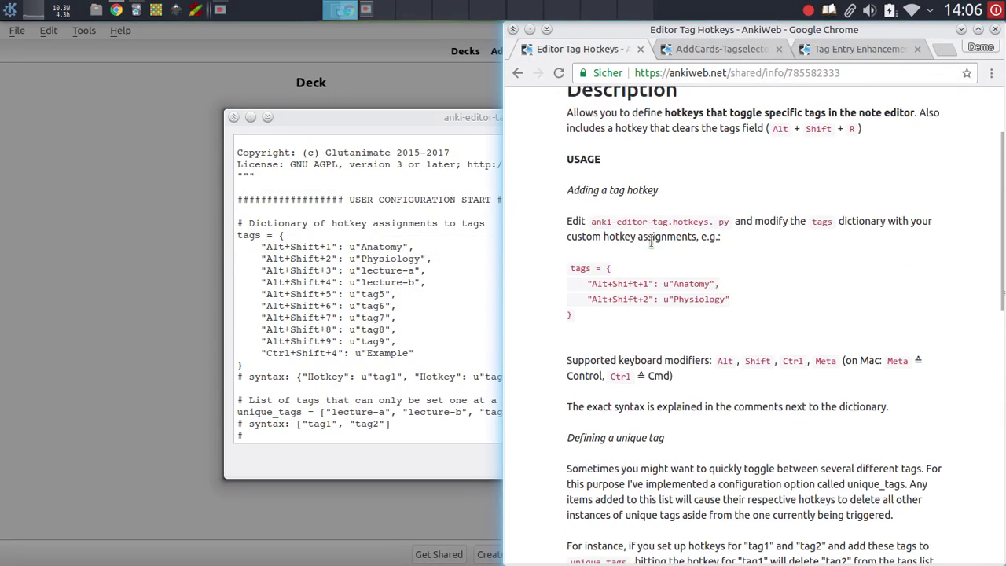
{"action": "left_click", "coordinate": [402, 279]}
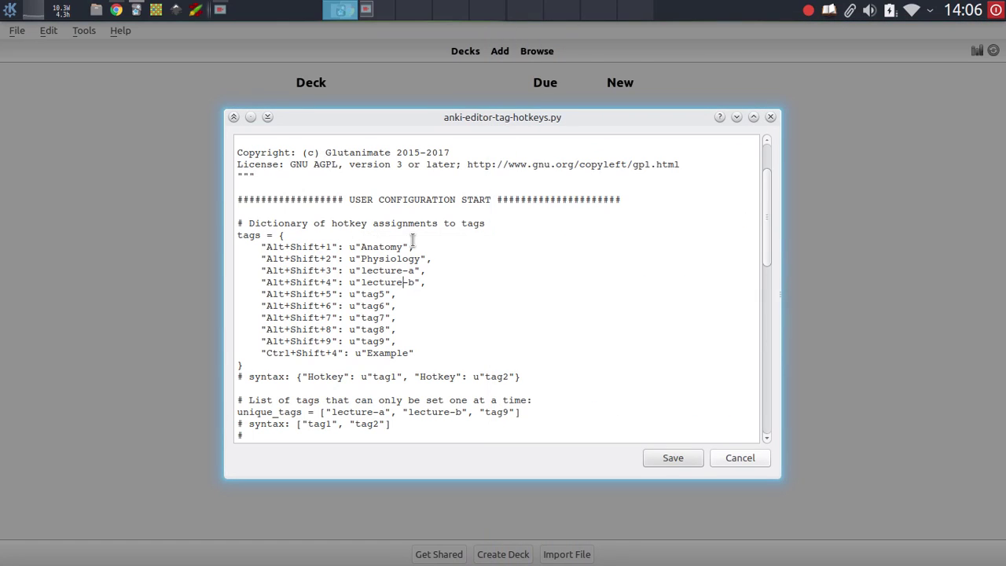
{"action": "left_click_drag", "start_coordinate": [261, 246], "coordinate": [330, 249]}
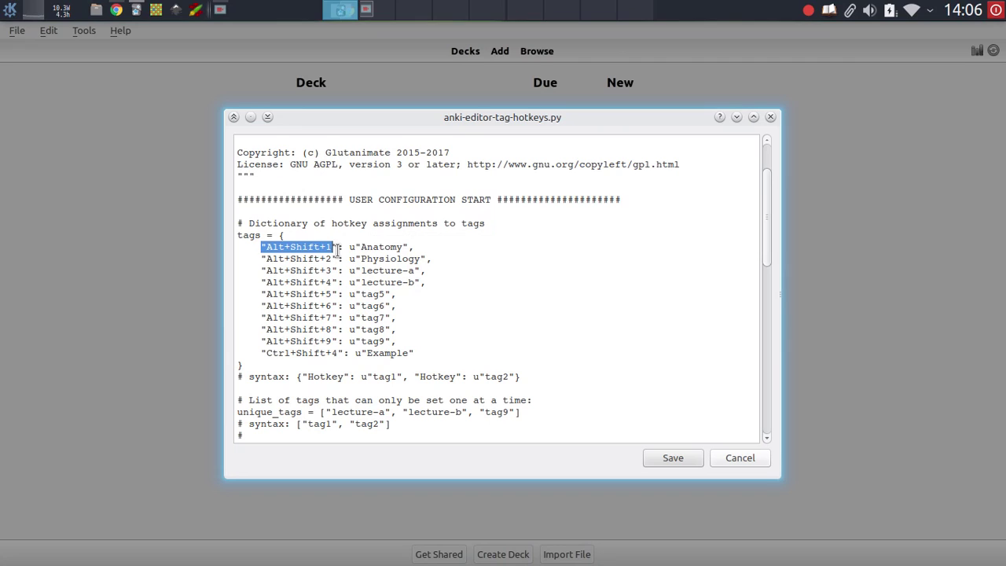
{"action": "left_click", "coordinate": [362, 249]}
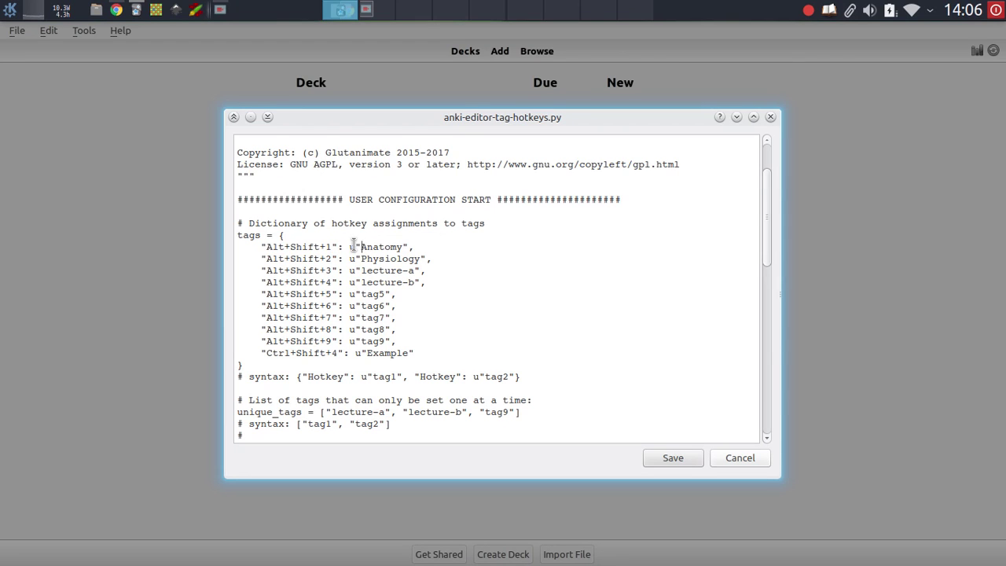
{"action": "left_click_drag", "start_coordinate": [355, 249], "coordinate": [410, 249]}
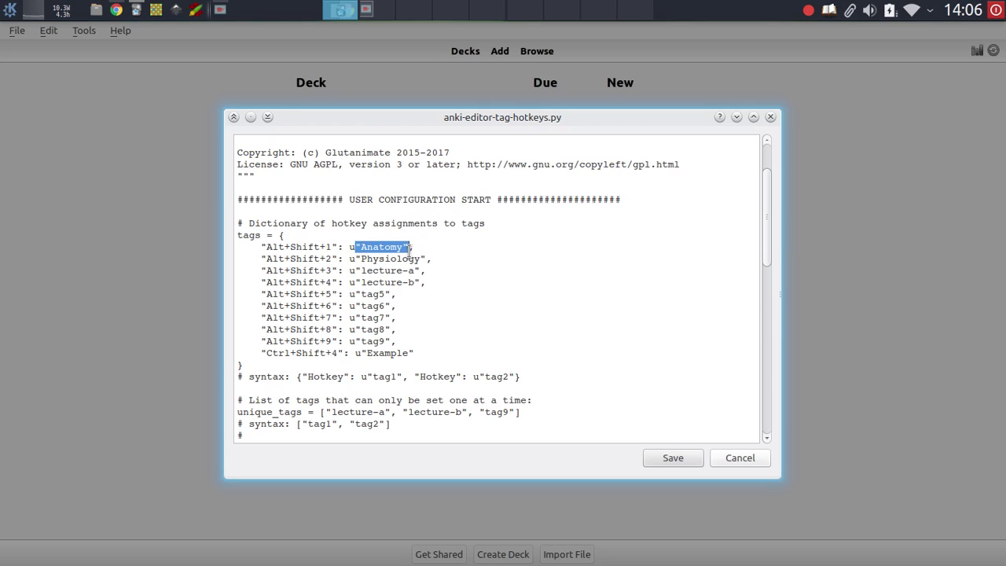
{"action": "double_click", "coordinate": [388, 294]}
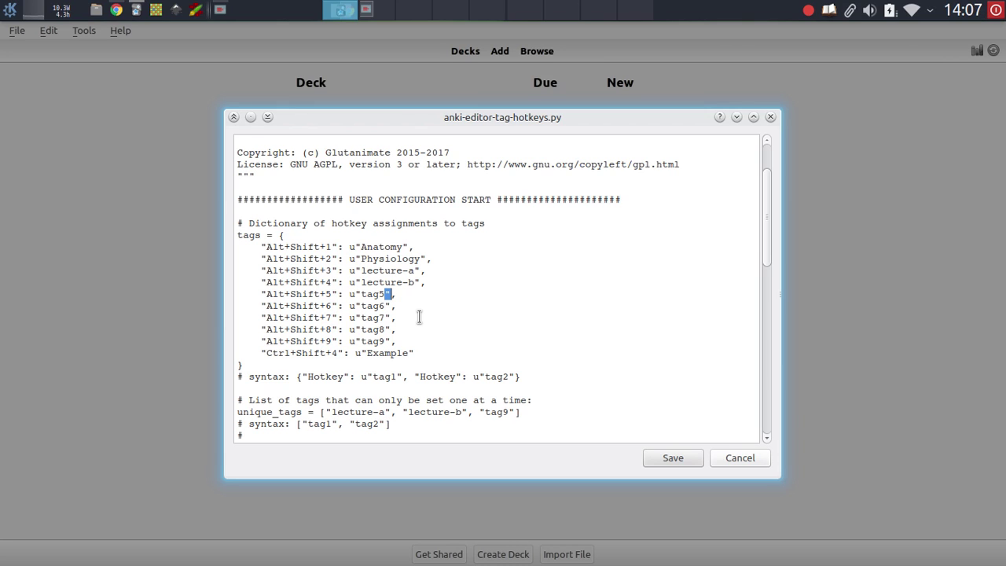
{"action": "key", "text": "Escape"}
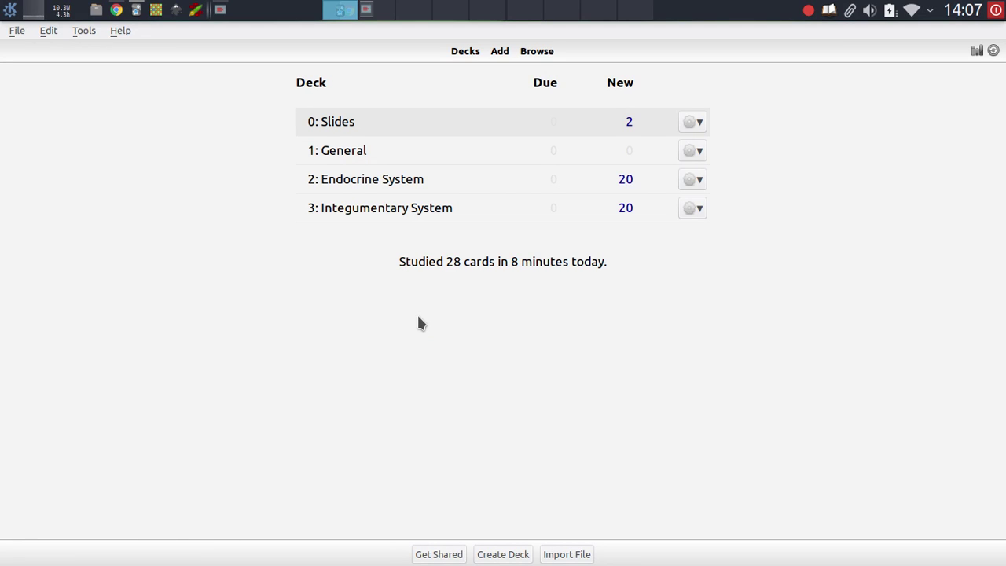
Open the Add window, widen it, and enter Physiology as a new tag in the first empty slot of the tag selector, ticking it
{"action": "key", "text": "a"}
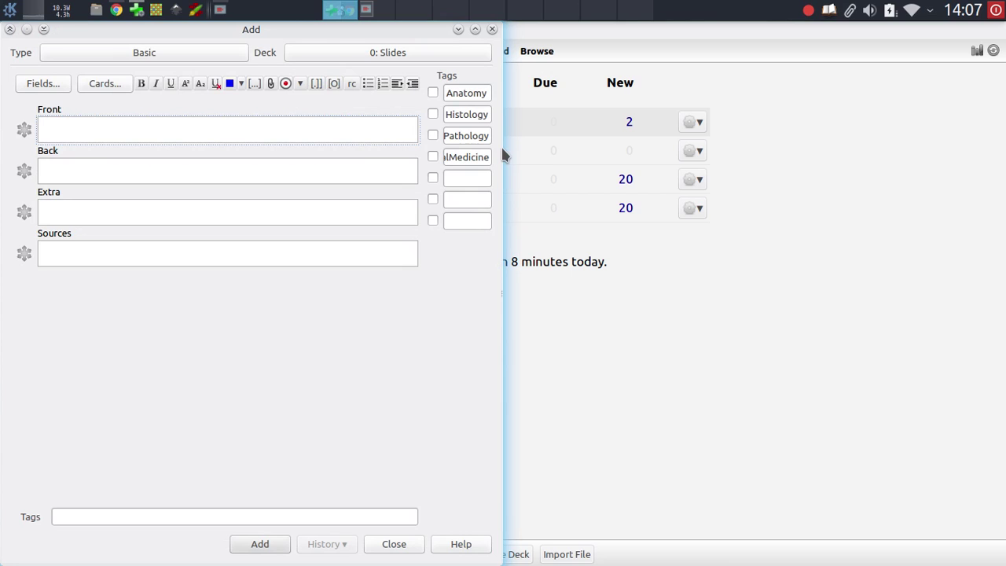
{"action": "left_click_drag", "start_coordinate": [502, 150], "coordinate": [643, 126]}
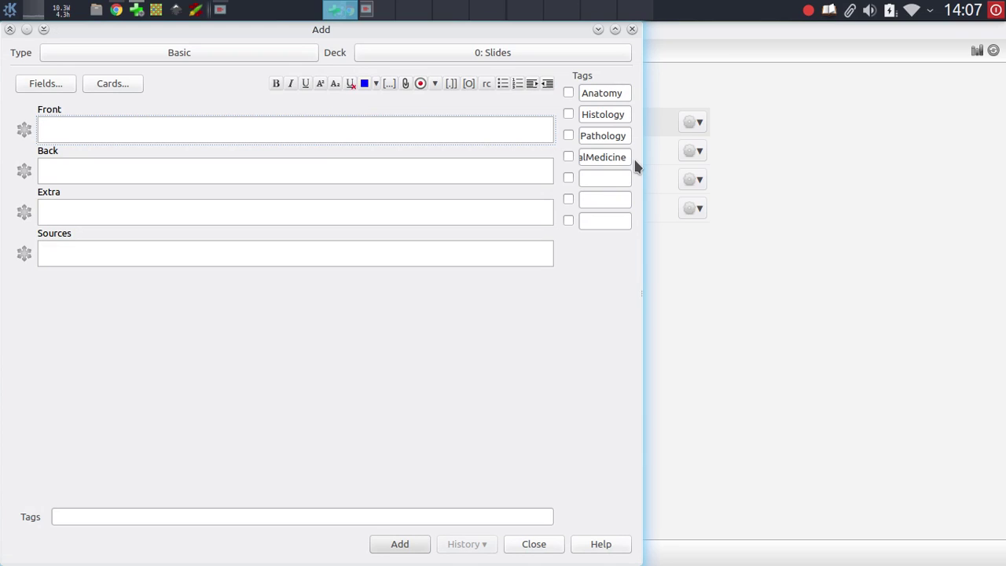
{"action": "left_click", "coordinate": [595, 177]}
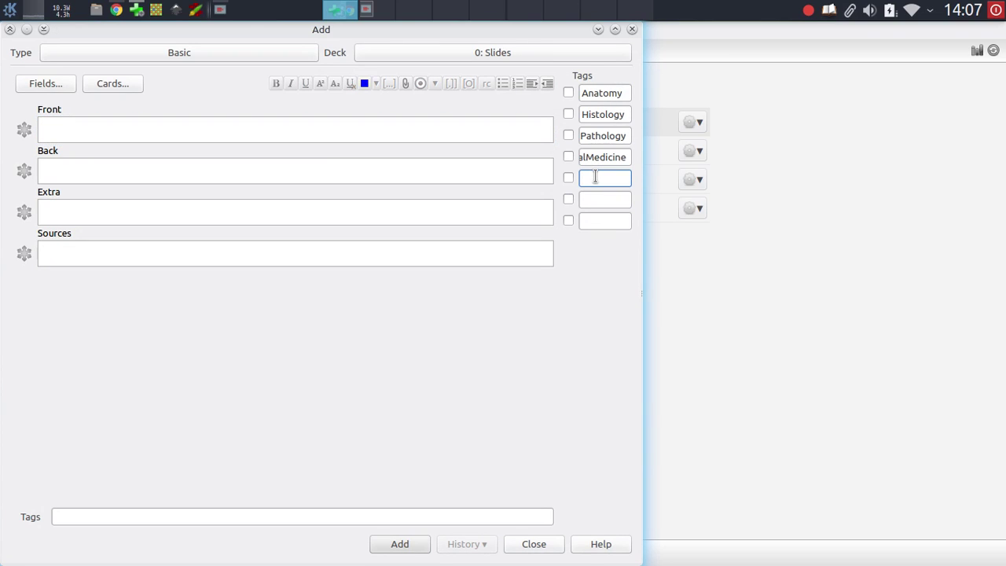
{"action": "type", "text": "Physiology"}
{"action": "left_click", "coordinate": [568, 178]}
Toggle InternalMedicine on and off for the new note in the tag selector and tick Pathology
{"action": "left_click", "coordinate": [568, 156]}
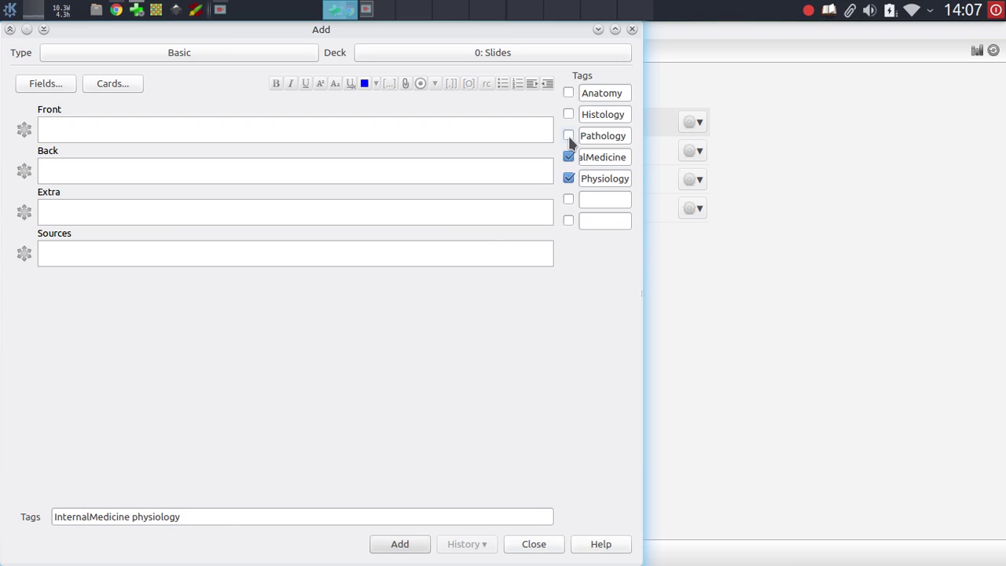
{"action": "left_click", "coordinate": [568, 135]}
{"action": "left_click", "coordinate": [568, 156]}
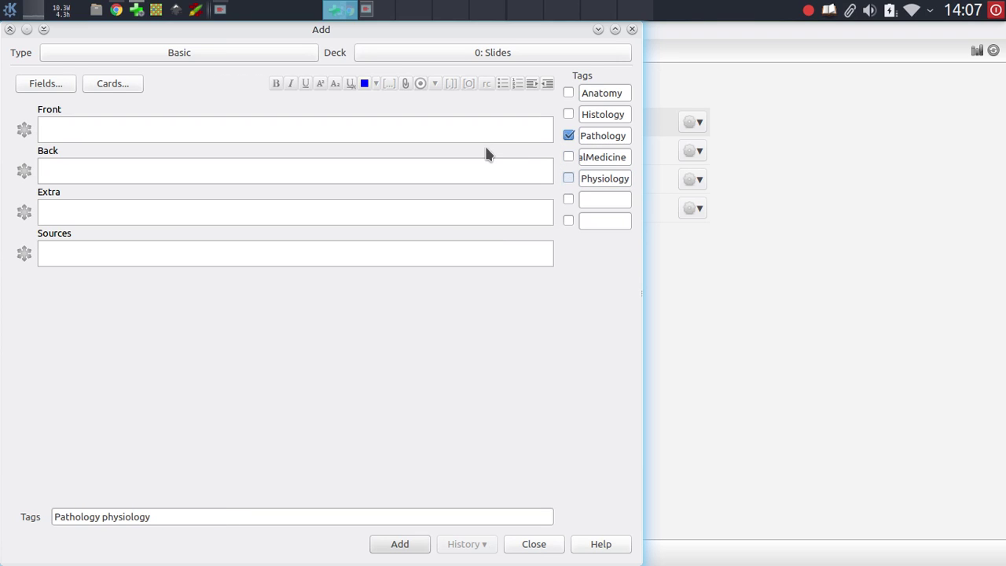
Try entering a tag beginning with a by hand after the existing tags in the Tags field
{"action": "left_click", "coordinate": [192, 517]}
{"action": "type", "text": "a"}
{"action": "key", "text": "BackSpace"}
{"action": "key", "text": "BackSpace"}
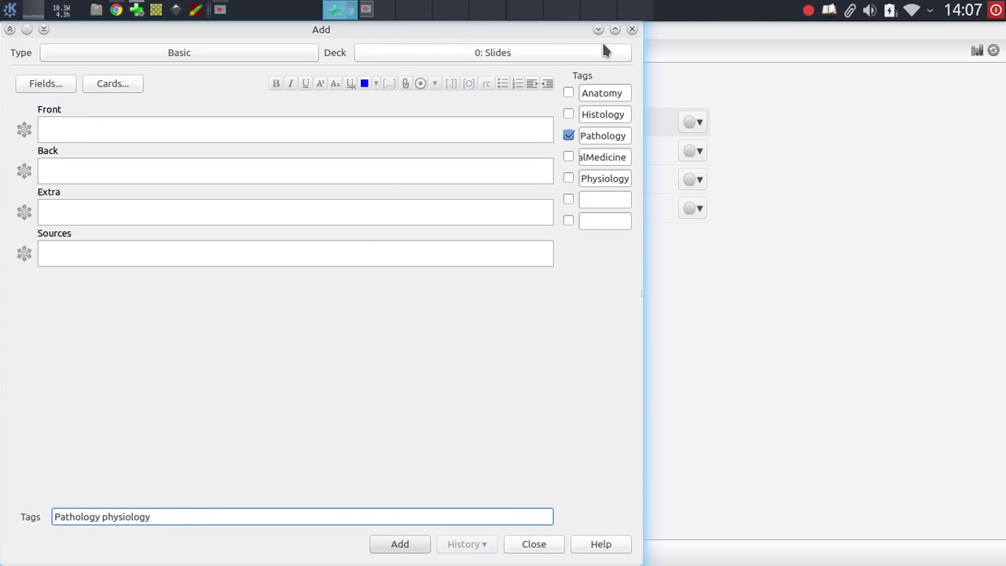
Tick the Anatomy, Histology and InternalMedicine tags for the new note in the tag selector
{"action": "left_click", "coordinate": [569, 93]}
{"action": "left_click", "coordinate": [568, 114]}
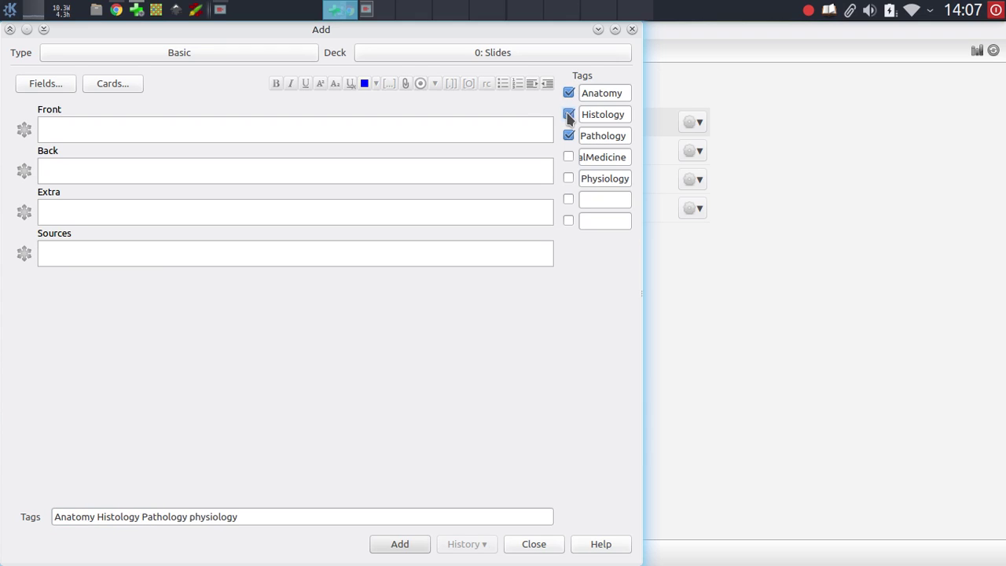
{"action": "left_click", "coordinate": [568, 156]}
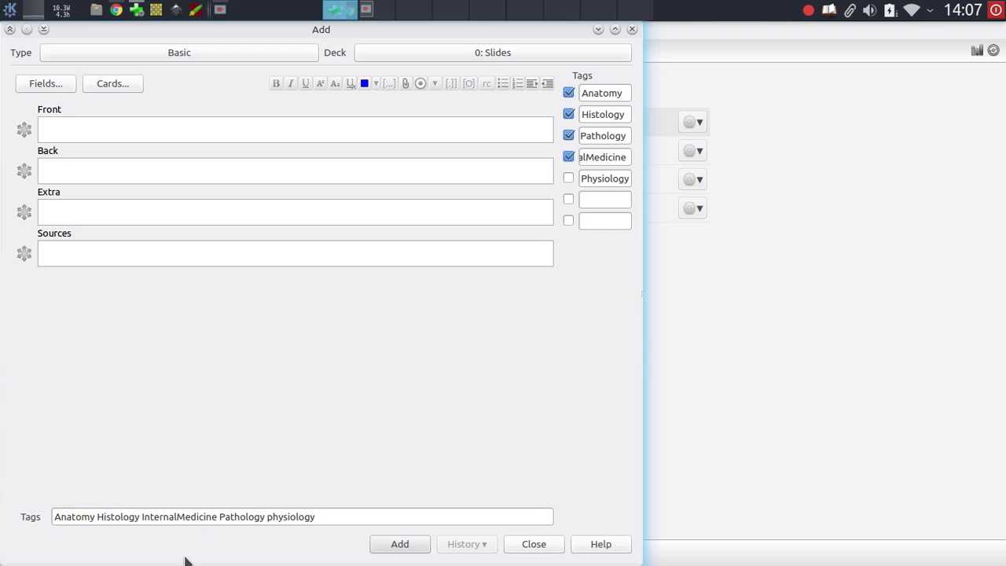
Fill in the note's Front with af and Back with asfd, add it to the Slides deck and close the Add window
{"action": "left_click", "coordinate": [75, 132]}
{"action": "type", "text": "af"}
{"action": "left_click", "coordinate": [75, 171]}
{"action": "type", "text": "asfd"}
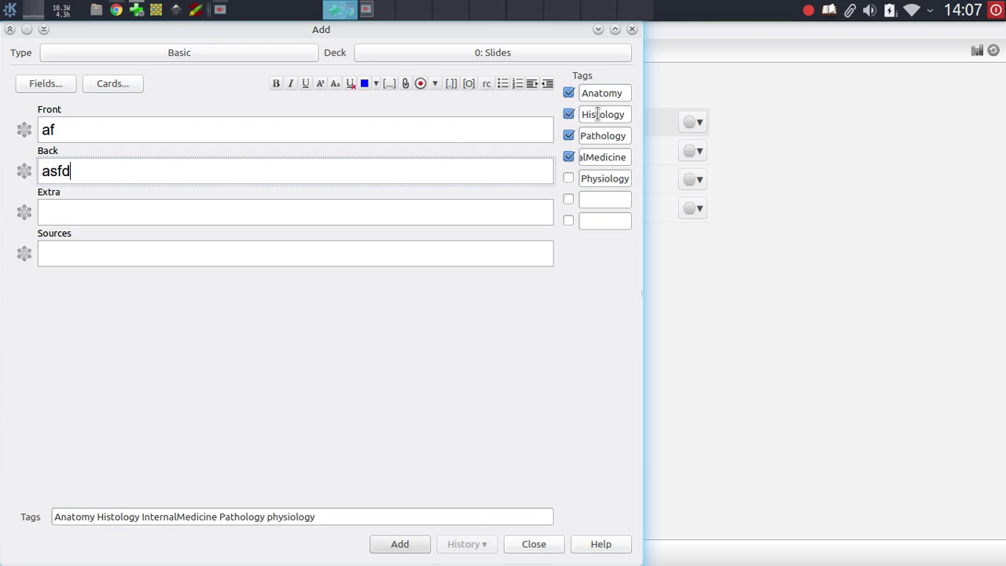
{"action": "left_click", "coordinate": [420, 543]}
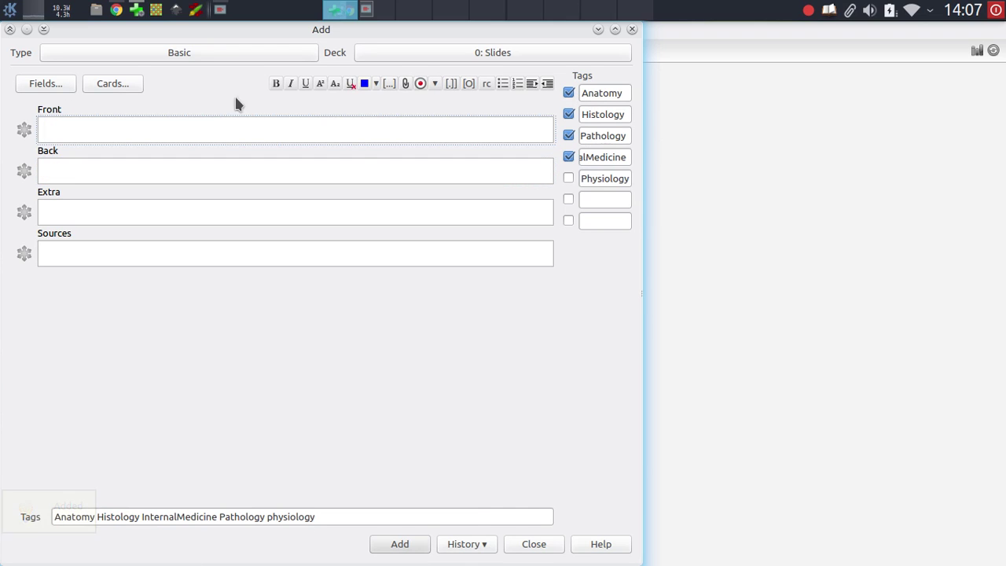
{"action": "key", "text": "Escape"}
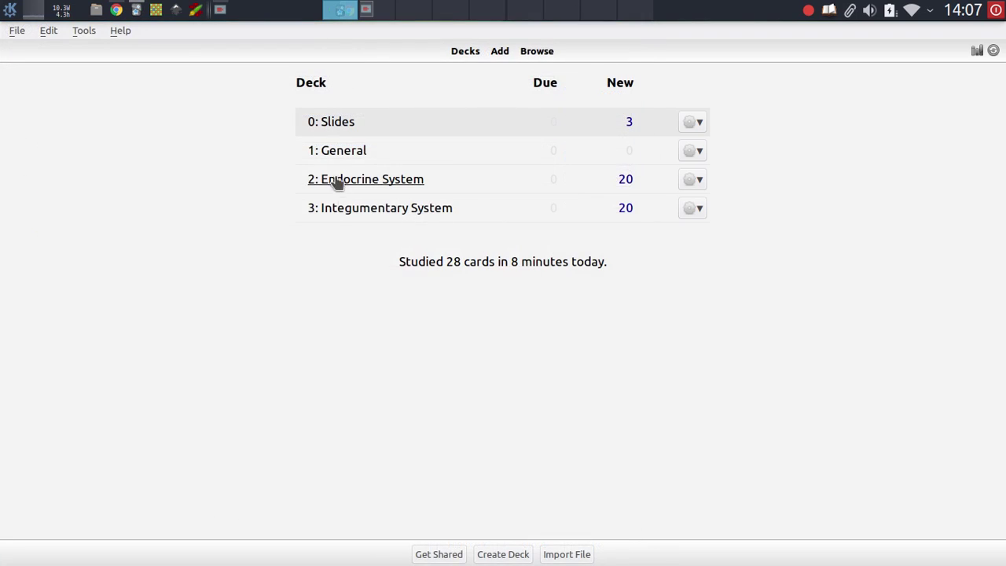
{"action": "key", "text": "a"}
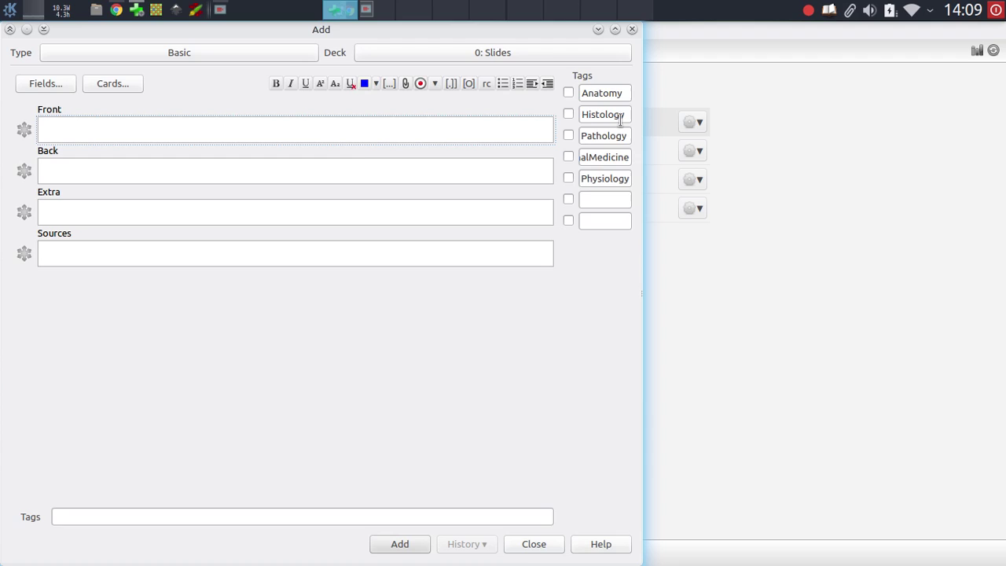
{"action": "key", "text": "Escape"}
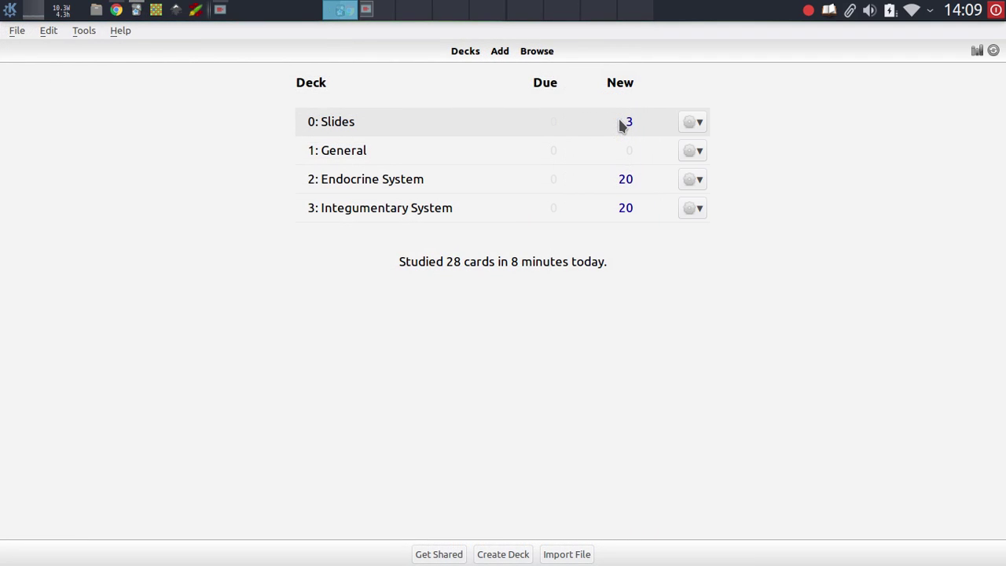
Switch to the browser and review the description, configuration and download sections of the AddCards-Tagselector page on AnkiWeb
{"action": "key", "text": "alt+Tab"}
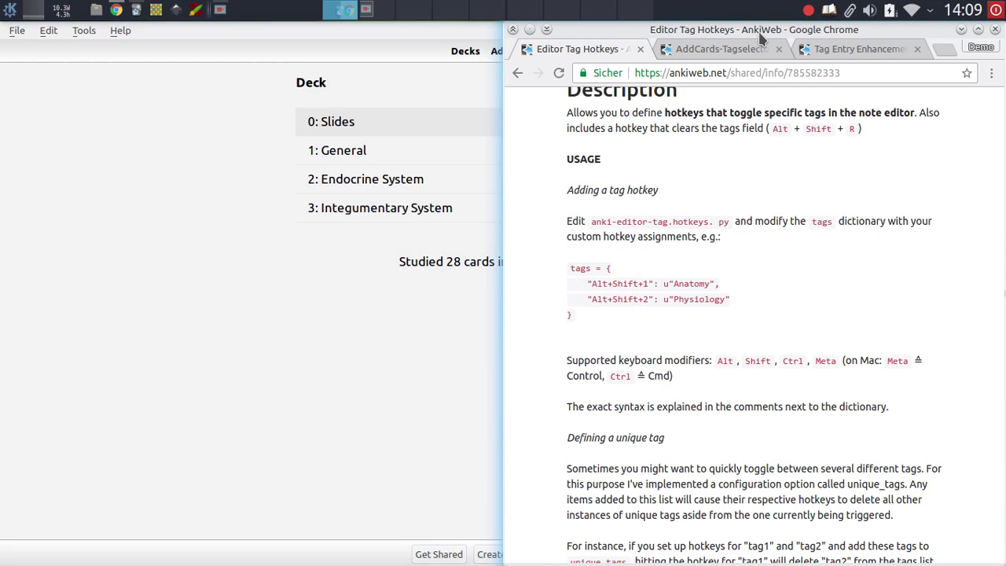
{"action": "left_click", "coordinate": [721, 49]}
{"action": "scroll", "coordinate": [783, 265], "scroll_direction": "up", "scroll_amount": 3}
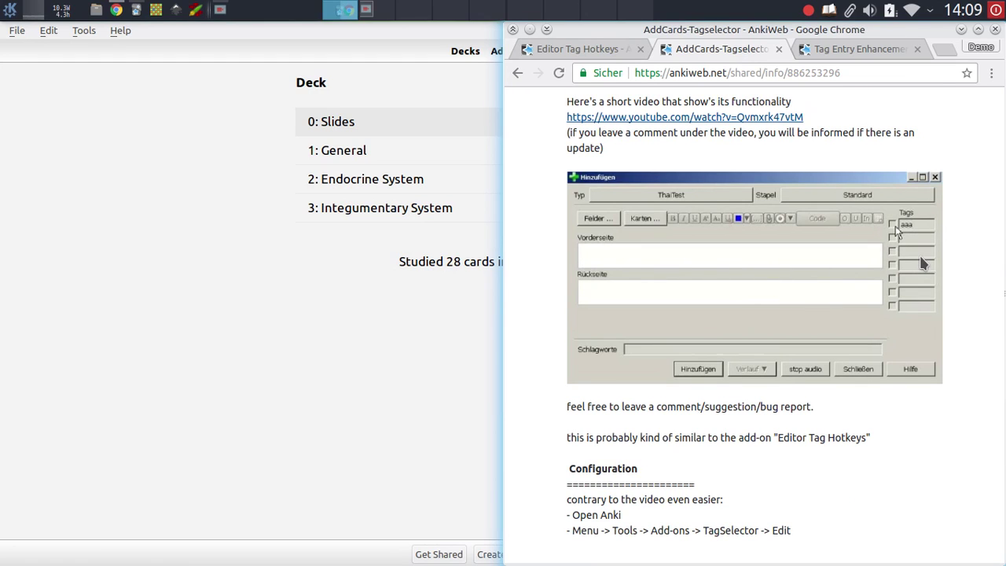
{"action": "scroll", "coordinate": [916, 259], "scroll_direction": "down", "scroll_amount": 3}
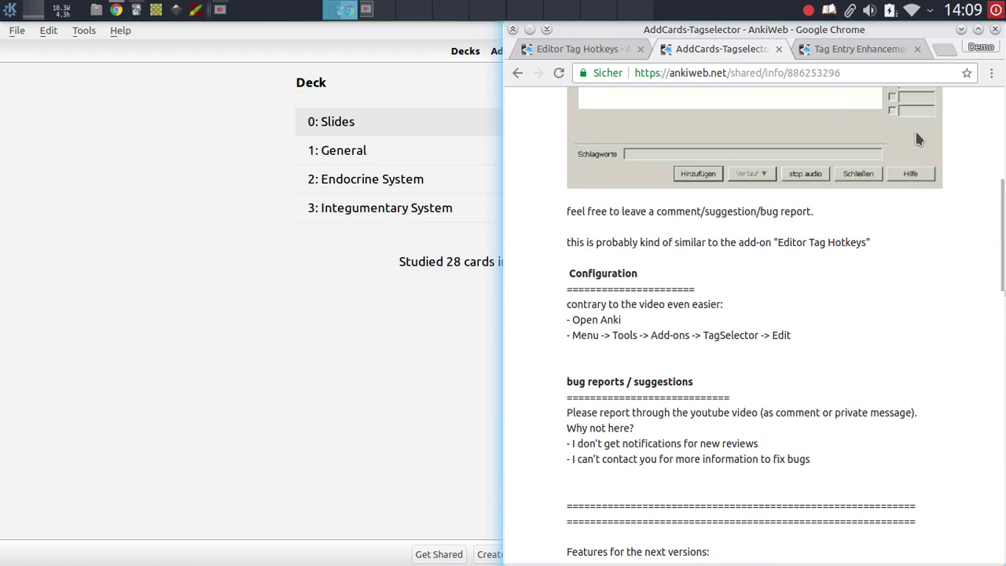
{"action": "scroll", "coordinate": [922, 171], "scroll_direction": "up", "scroll_amount": 2}
{"action": "scroll", "coordinate": [885, 202], "scroll_direction": "down", "scroll_amount": 10}
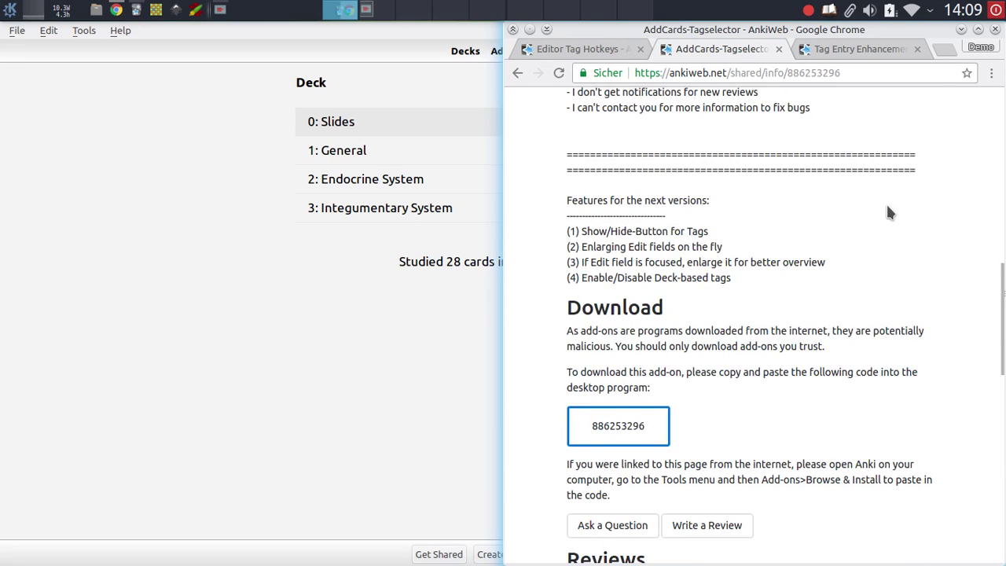
{"action": "scroll", "coordinate": [726, 240], "scroll_direction": "up", "scroll_amount": 8}
{"action": "scroll", "coordinate": [726, 240], "scroll_direction": "up", "scroll_amount": 5}
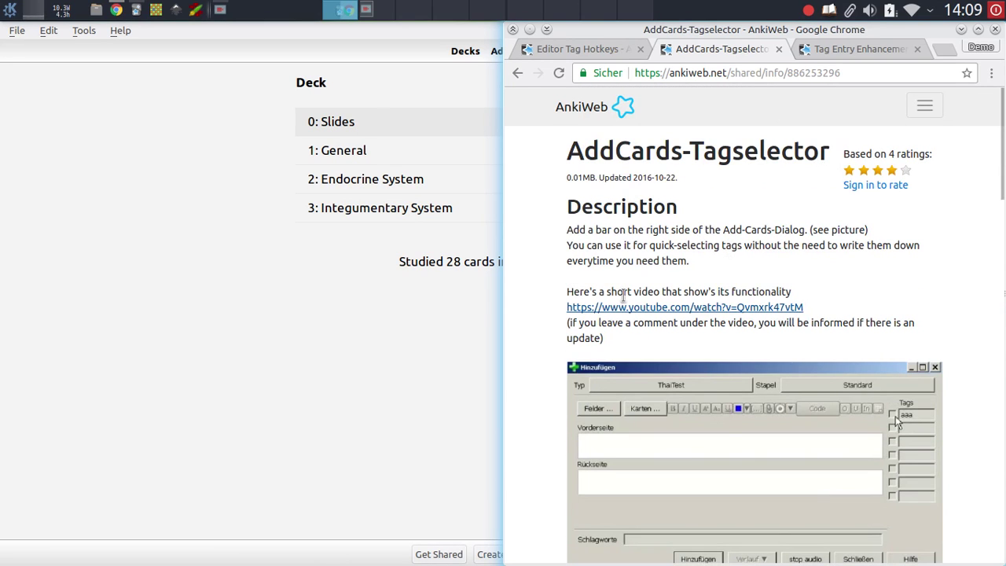
{"action": "scroll", "coordinate": [723, 297], "scroll_direction": "down", "scroll_amount": 3}
{"action": "scroll", "coordinate": [723, 297], "scroll_direction": "up", "scroll_amount": 3}
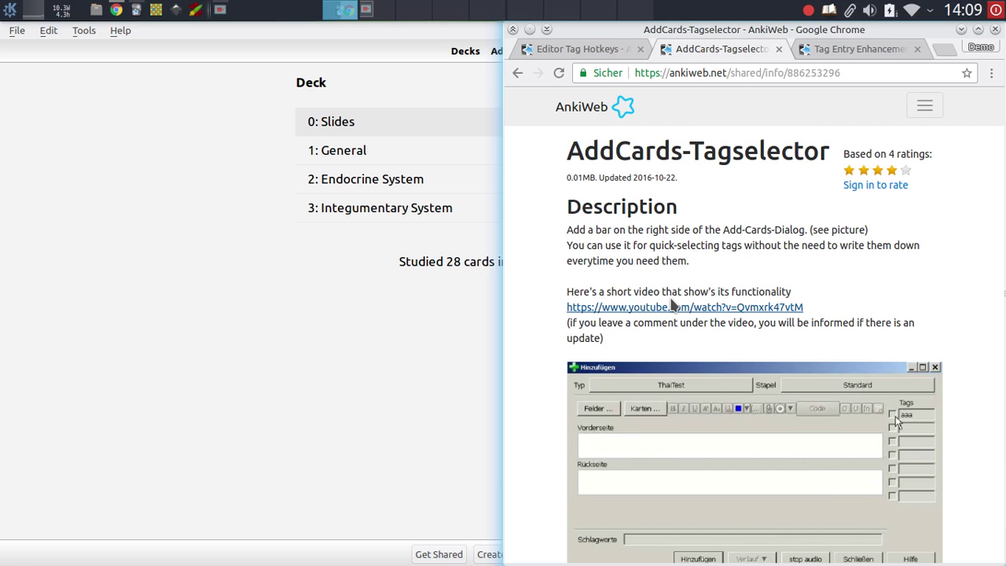
Show the Tag Entry Enhancements page and arrange Anki's main window and a newly opened Add window side by side with it
{"action": "key", "text": "ctrl+Tab"}
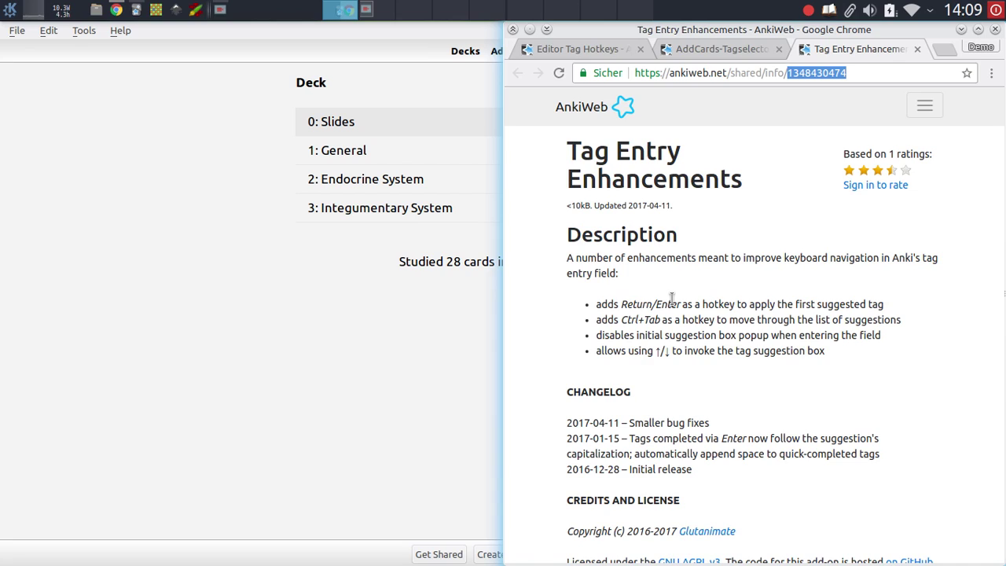
{"action": "key", "text": "alt+Tab"}
{"action": "key", "text": "super+Left"}
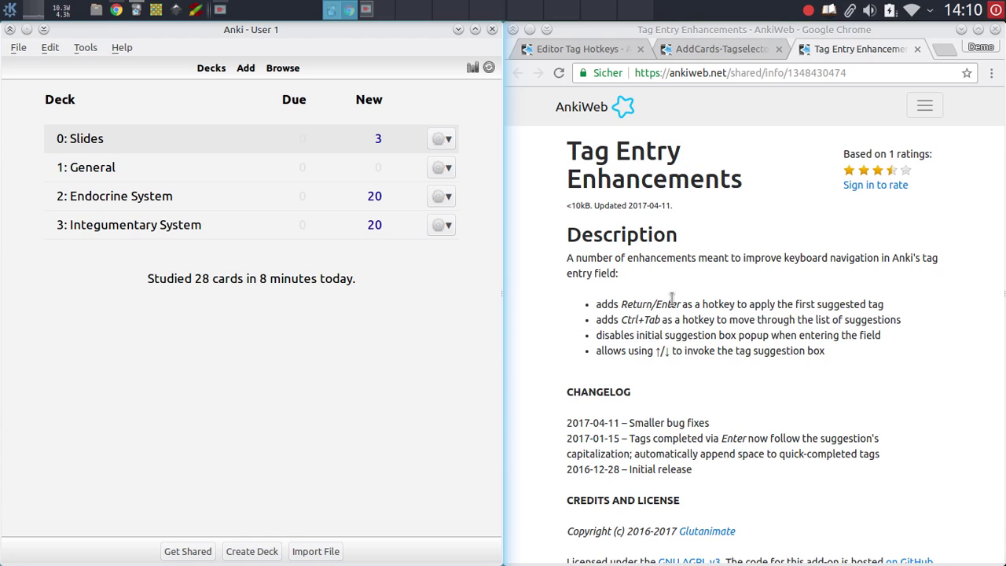
{"action": "left_click", "coordinate": [245, 68]}
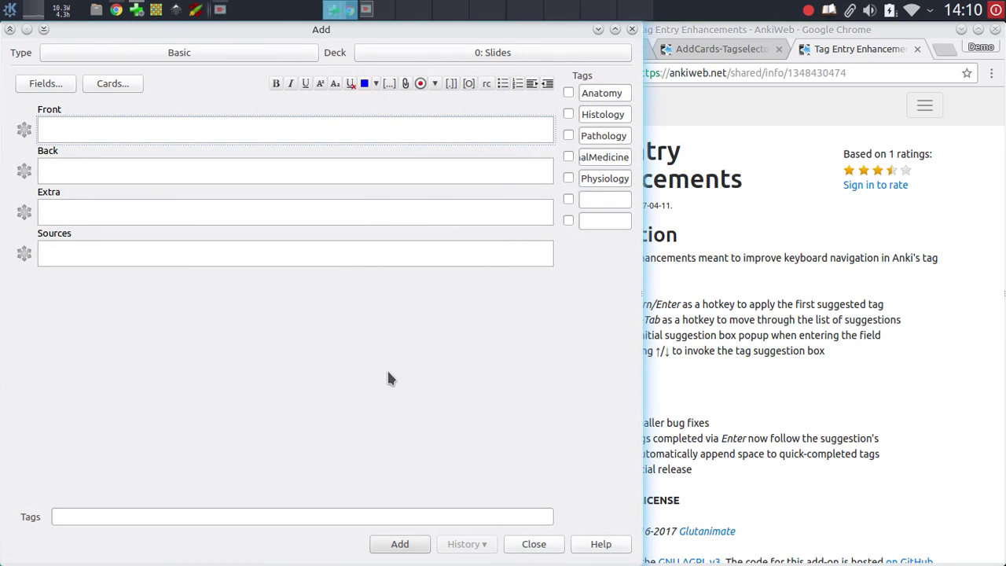
{"action": "key", "text": "super+Left"}
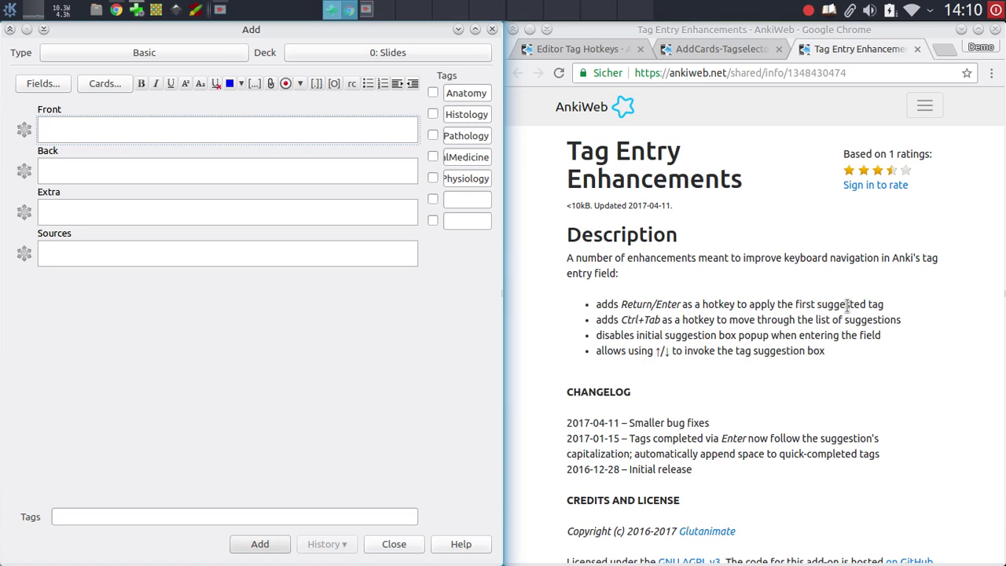
{"action": "left_click", "coordinate": [623, 304]}
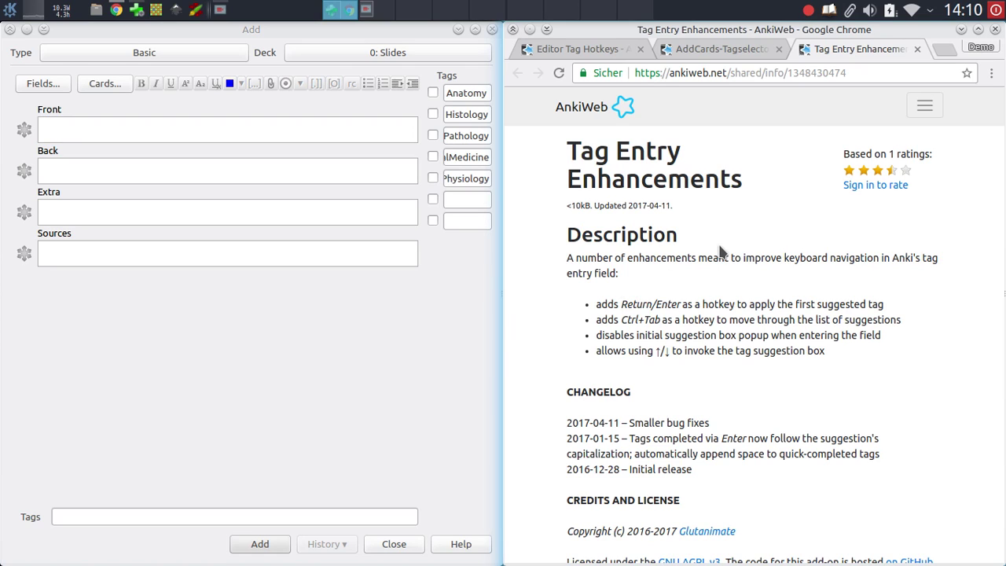
Enter the tags Anatomy and physiology for the new note by completing Ana and Ph from the tag suggestions
{"action": "left_click", "coordinate": [173, 535]}
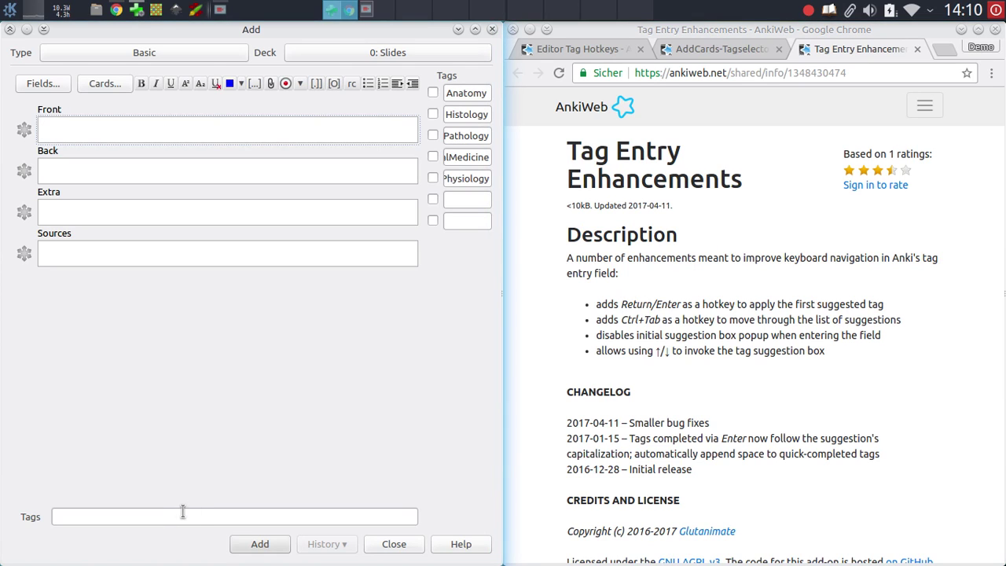
{"action": "left_click", "coordinate": [179, 515]}
{"action": "type", "text": "Ana"}
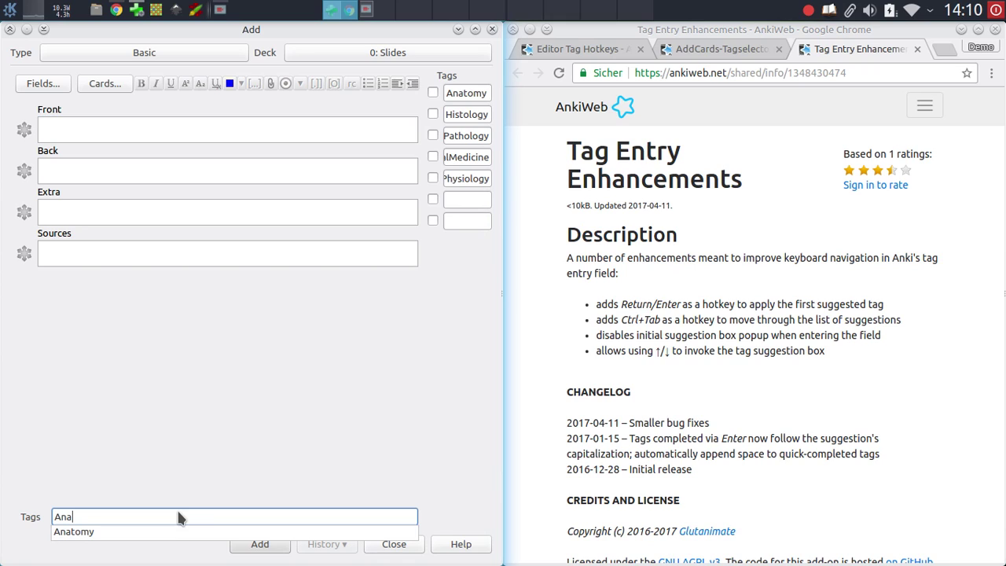
{"action": "key", "text": "Return"}
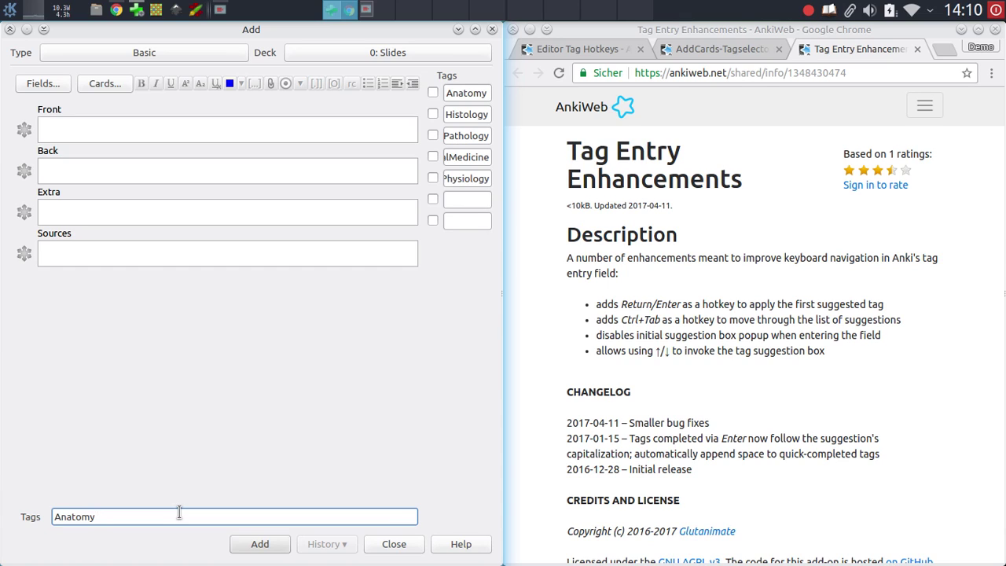
{"action": "type", "text": "Ph"}
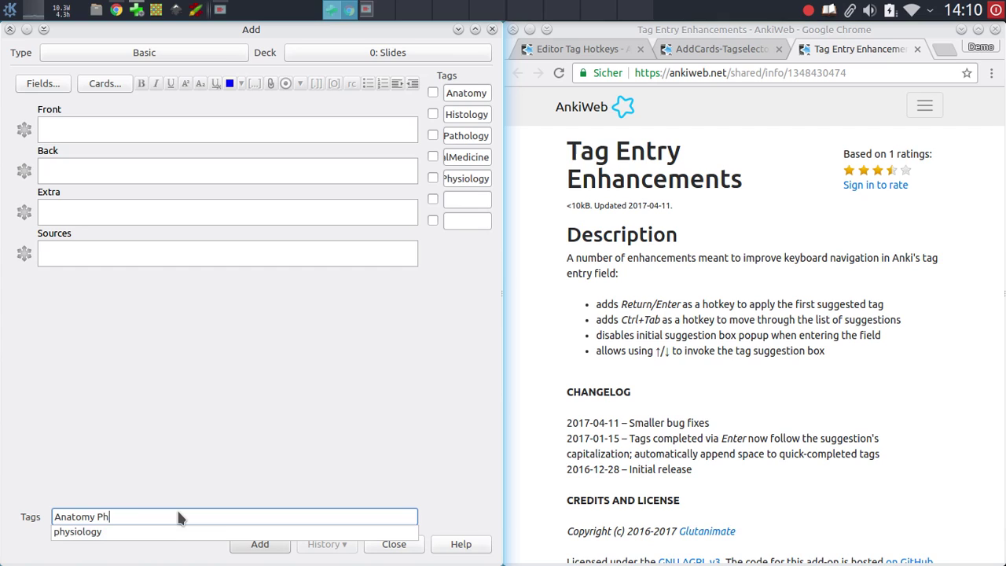
{"action": "key", "text": "Down"}
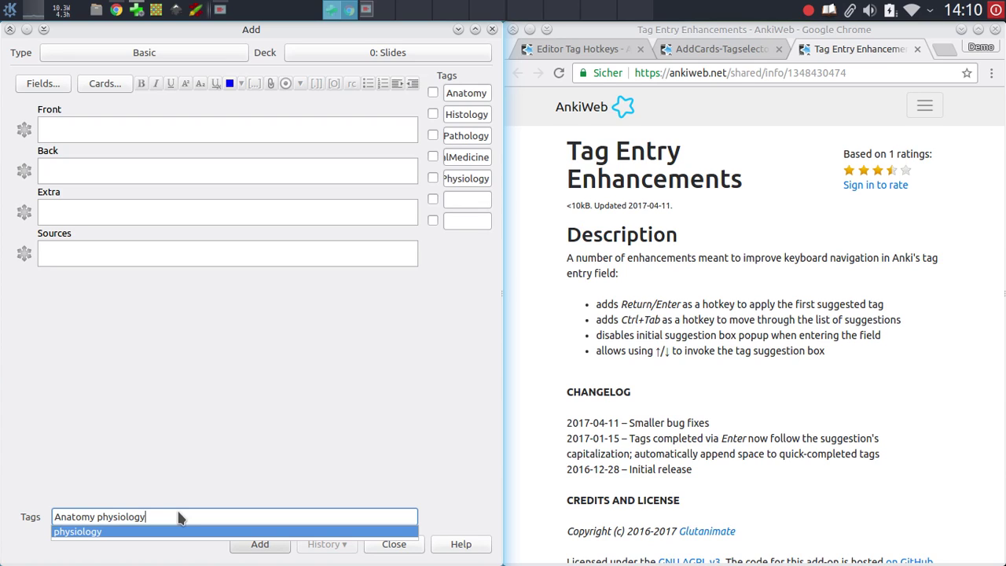
Start a third tag with a, cycle repeatedly through its suggestions and apply adrenal
{"action": "type", "text": "a"}
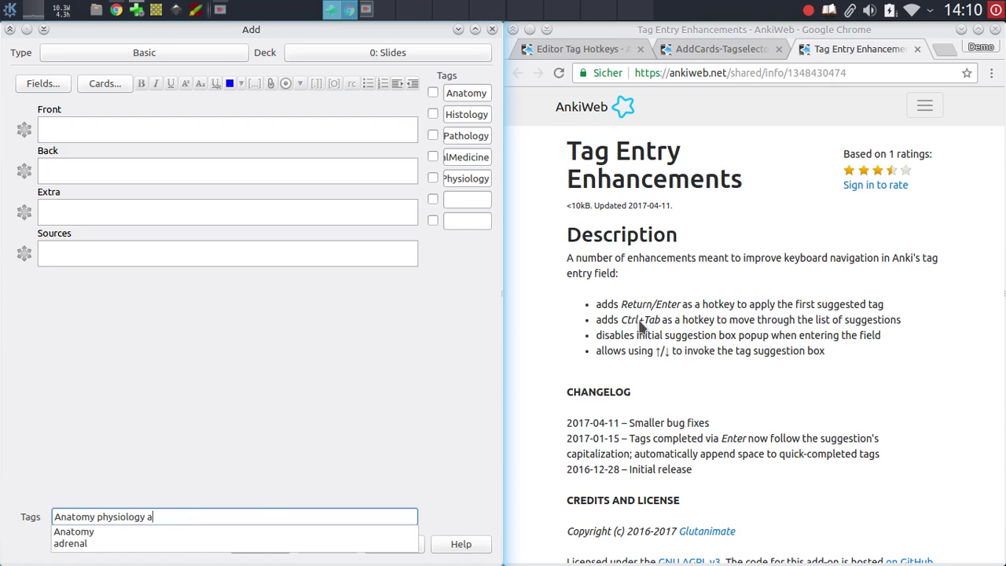
{"action": "key", "text": "ctrl+Tab"}
{"action": "key", "text": "ctrl+Tab"}
{"action": "key", "text": "ctrl+Tab"}
{"action": "key", "text": "ctrl+Tab"}
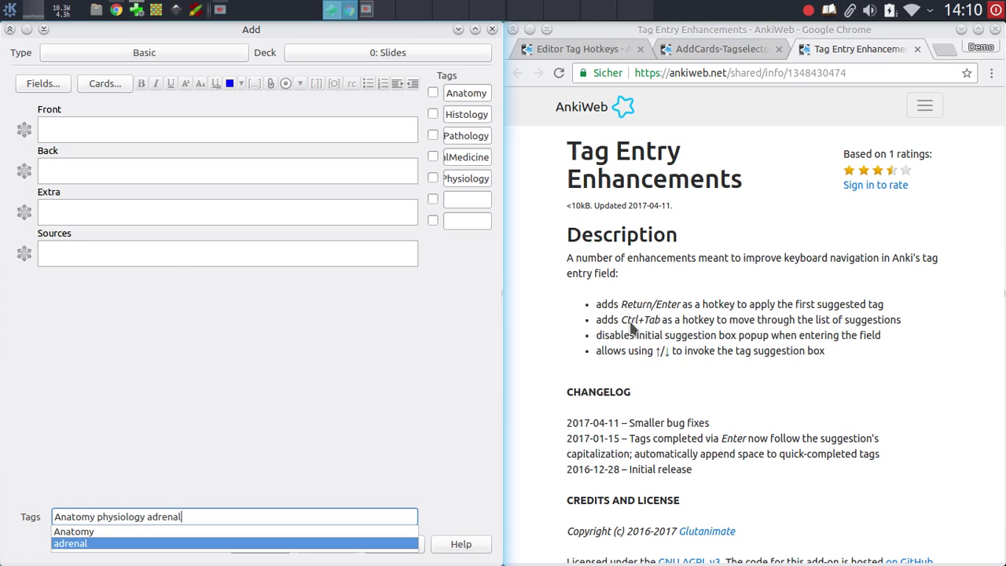
{"action": "key", "text": "ctrl+Tab"}
{"action": "key", "text": "ctrl+Tab"}
{"action": "key", "text": "ctrl+Tab"}
{"action": "key", "text": "ctrl+Tab"}
{"action": "key", "text": "Return"}
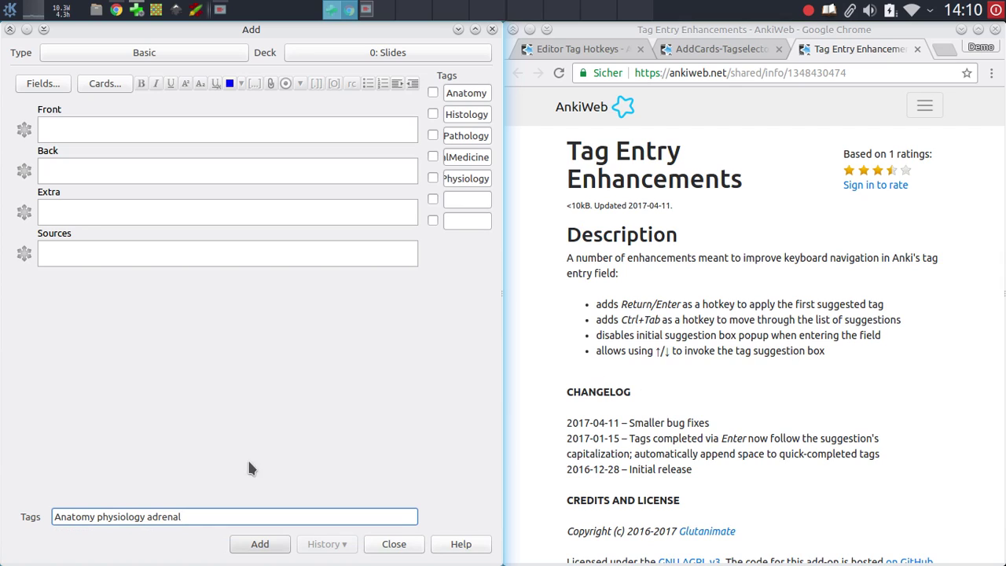
Clear all the note's tags, invoke the full tag suggestion list on the empty field and dismiss it
{"action": "triple_click", "coordinate": [207, 517]}
{"action": "key", "text": "BackSpace"}
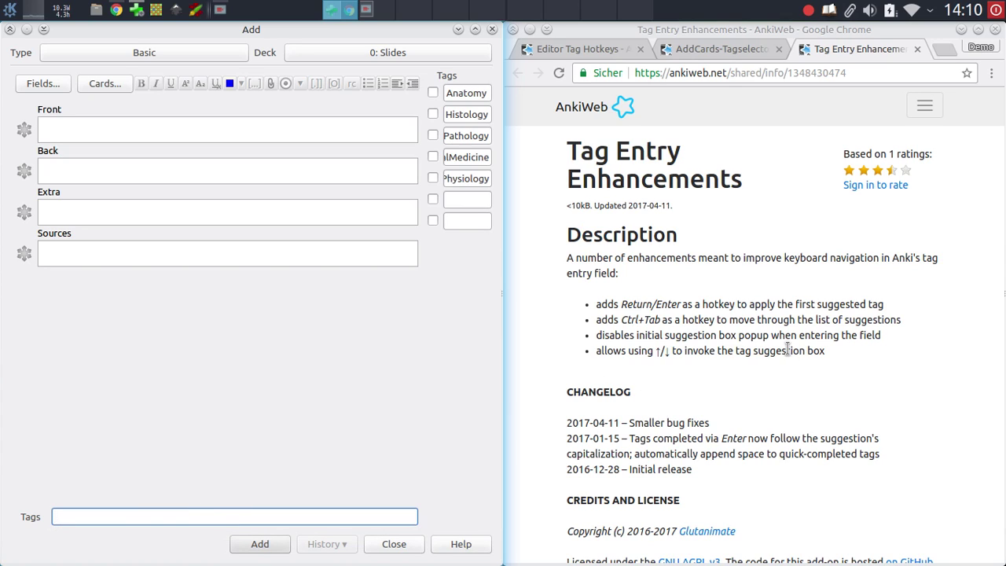
{"action": "key", "text": "Down"}
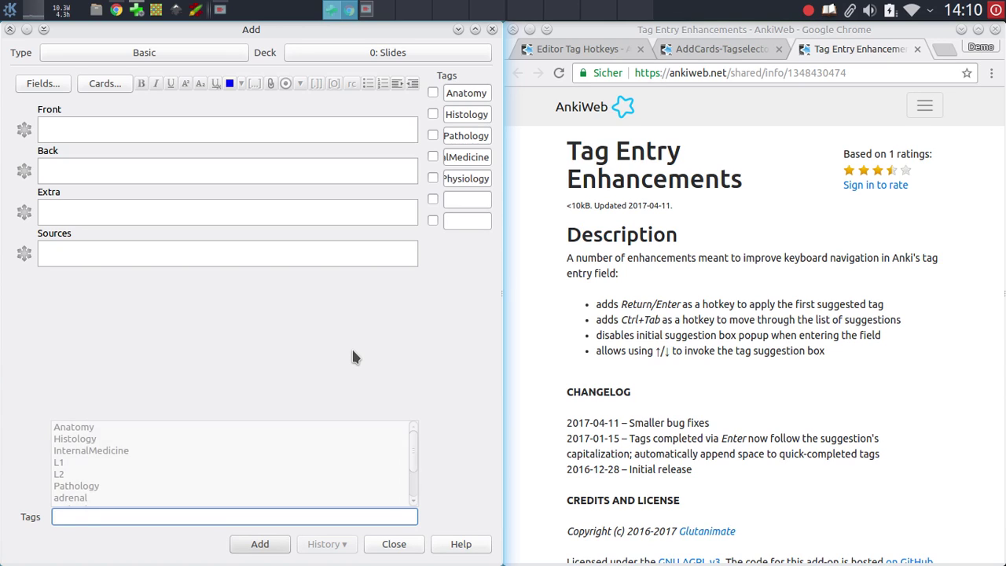
{"action": "key", "text": "Up"}
{"action": "key", "text": "Down"}
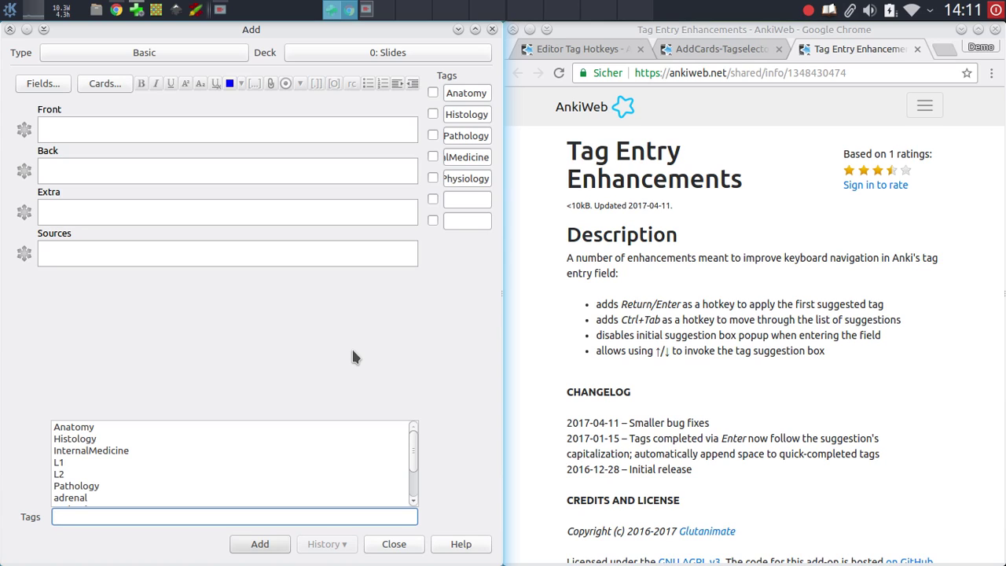
{"action": "key", "text": "Escape"}
Move the focus back through the note fields and forward to the empty Tags field, then close the Add window
{"action": "key", "text": "shift+Tab"}
{"action": "key", "text": "shift+Tab"}
{"action": "key", "text": "shift+Tab"}
{"action": "key", "text": "shift+Tab"}
{"action": "key", "text": "Tab"}
{"action": "key", "text": "Tab"}
{"action": "key", "text": "Tab"}
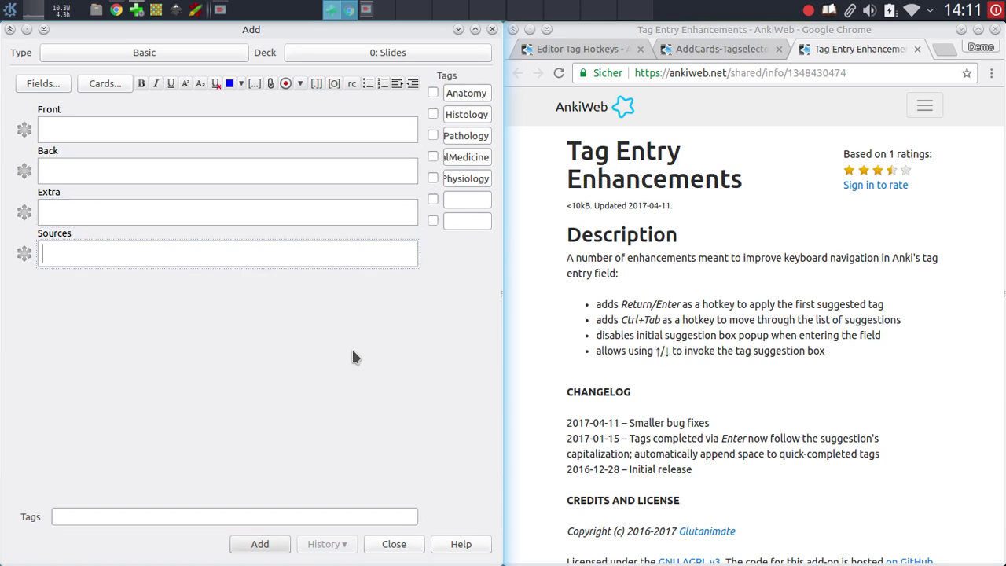
{"action": "key", "text": "Tab"}
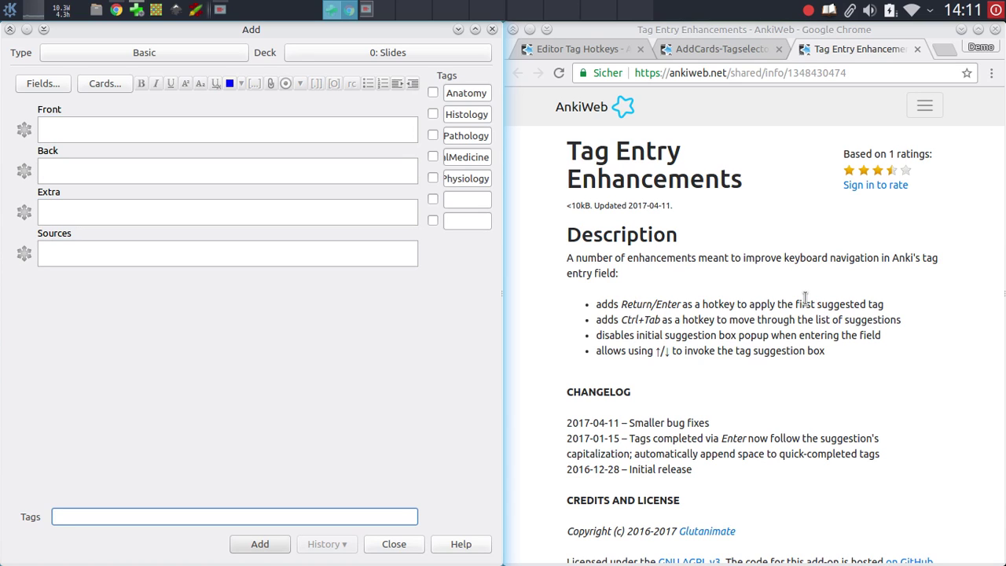
{"action": "key", "text": "Escape"}
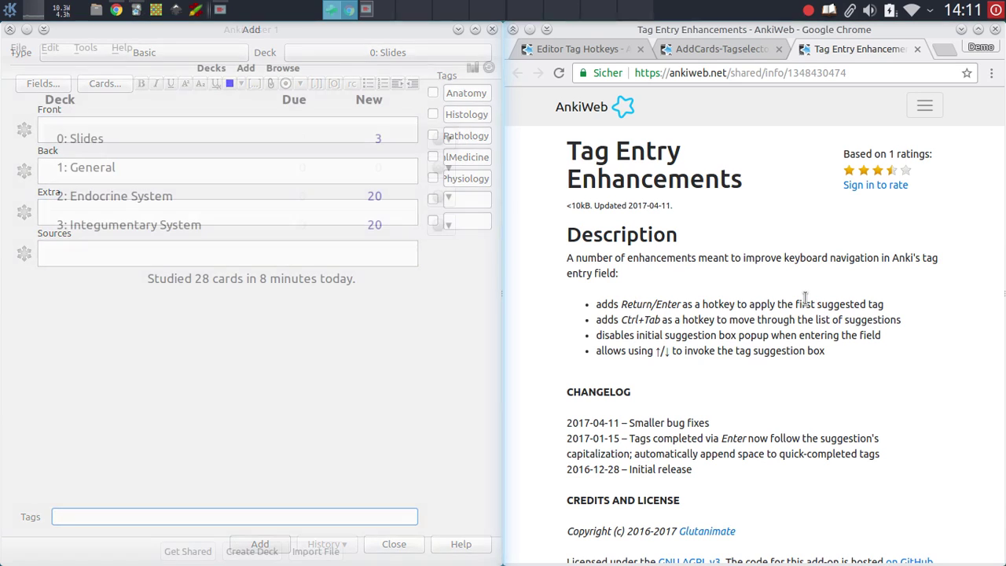